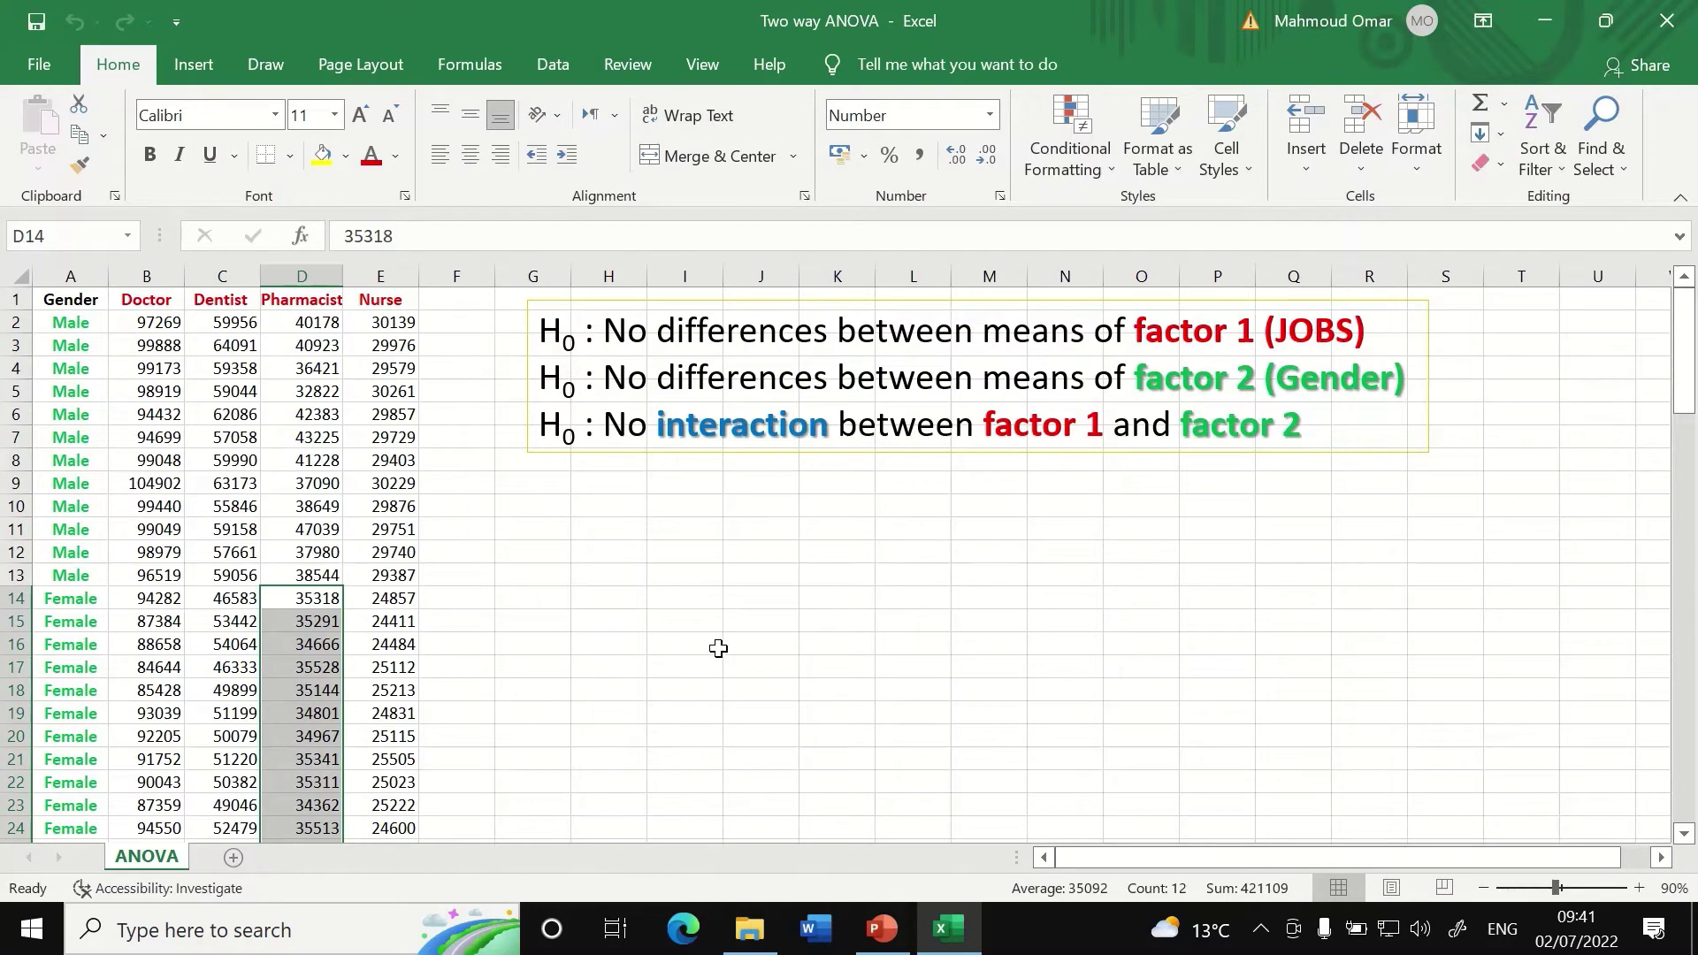
# - Review the Male and Female rows across the four job columns on the ANOVA sheet
pyautogui.click(608, 645)
pyautogui.scroll(-1, 679, 565)
pyautogui.scroll(1, 679, 567)
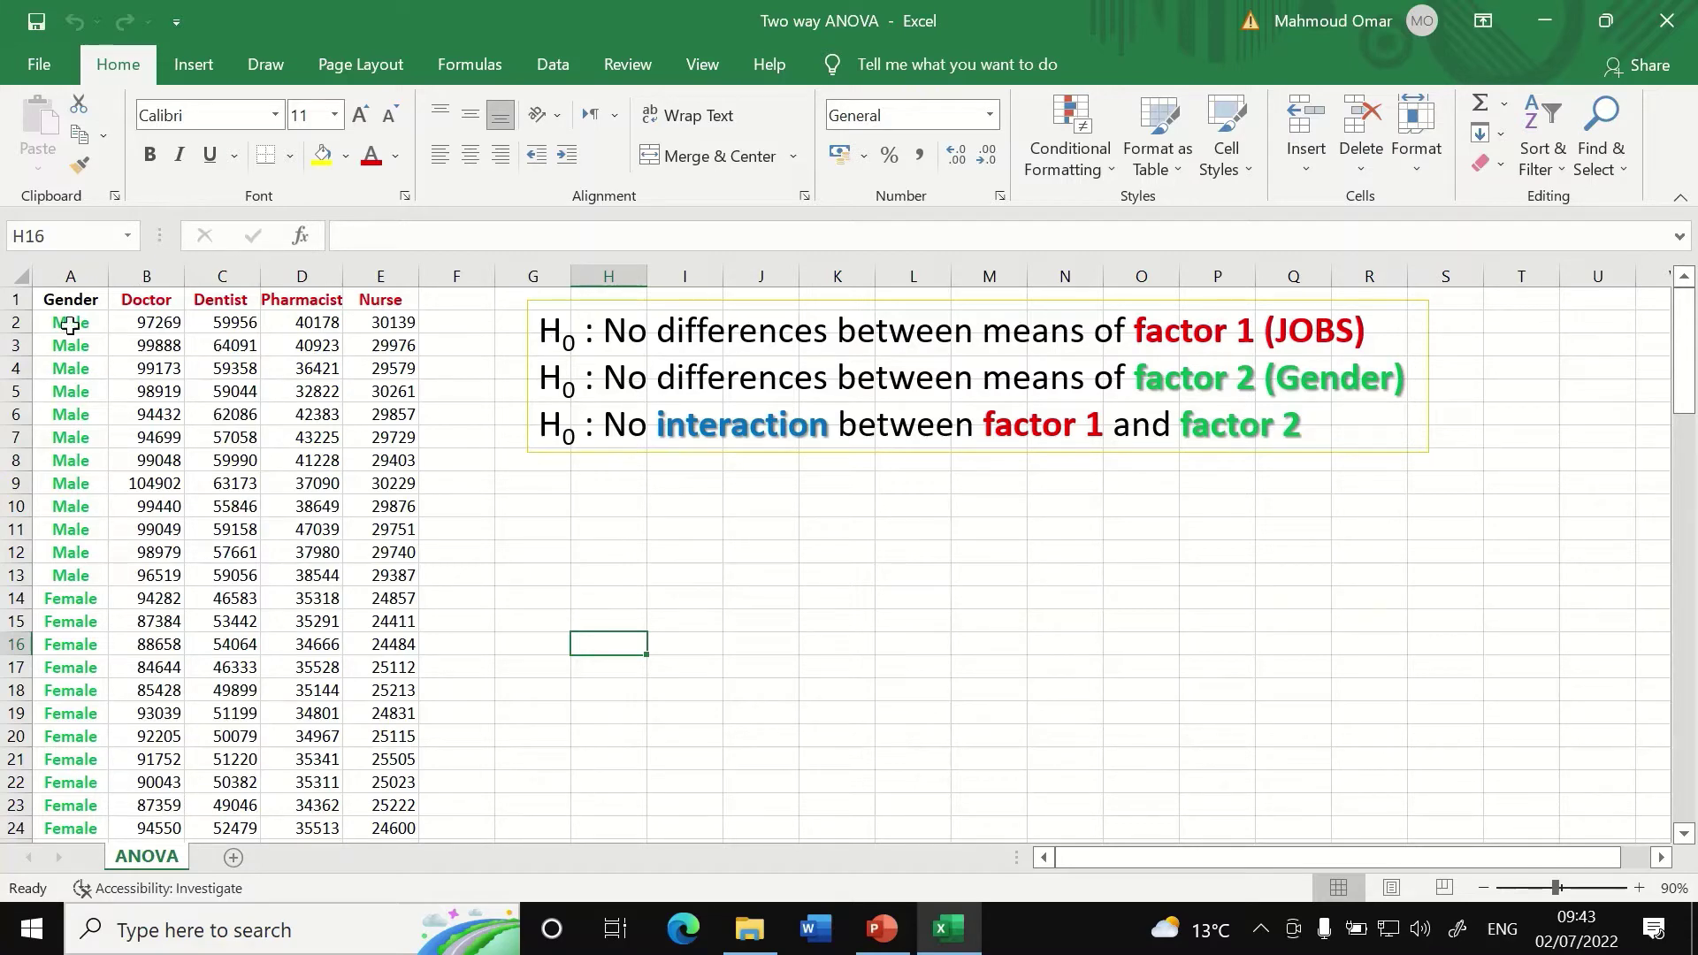
pyautogui.scroll(-1, 53, 358)
pyautogui.scroll(1, 95, 619)
pyautogui.scroll(-1, 831, 561)
pyautogui.scroll(1, 720, 580)
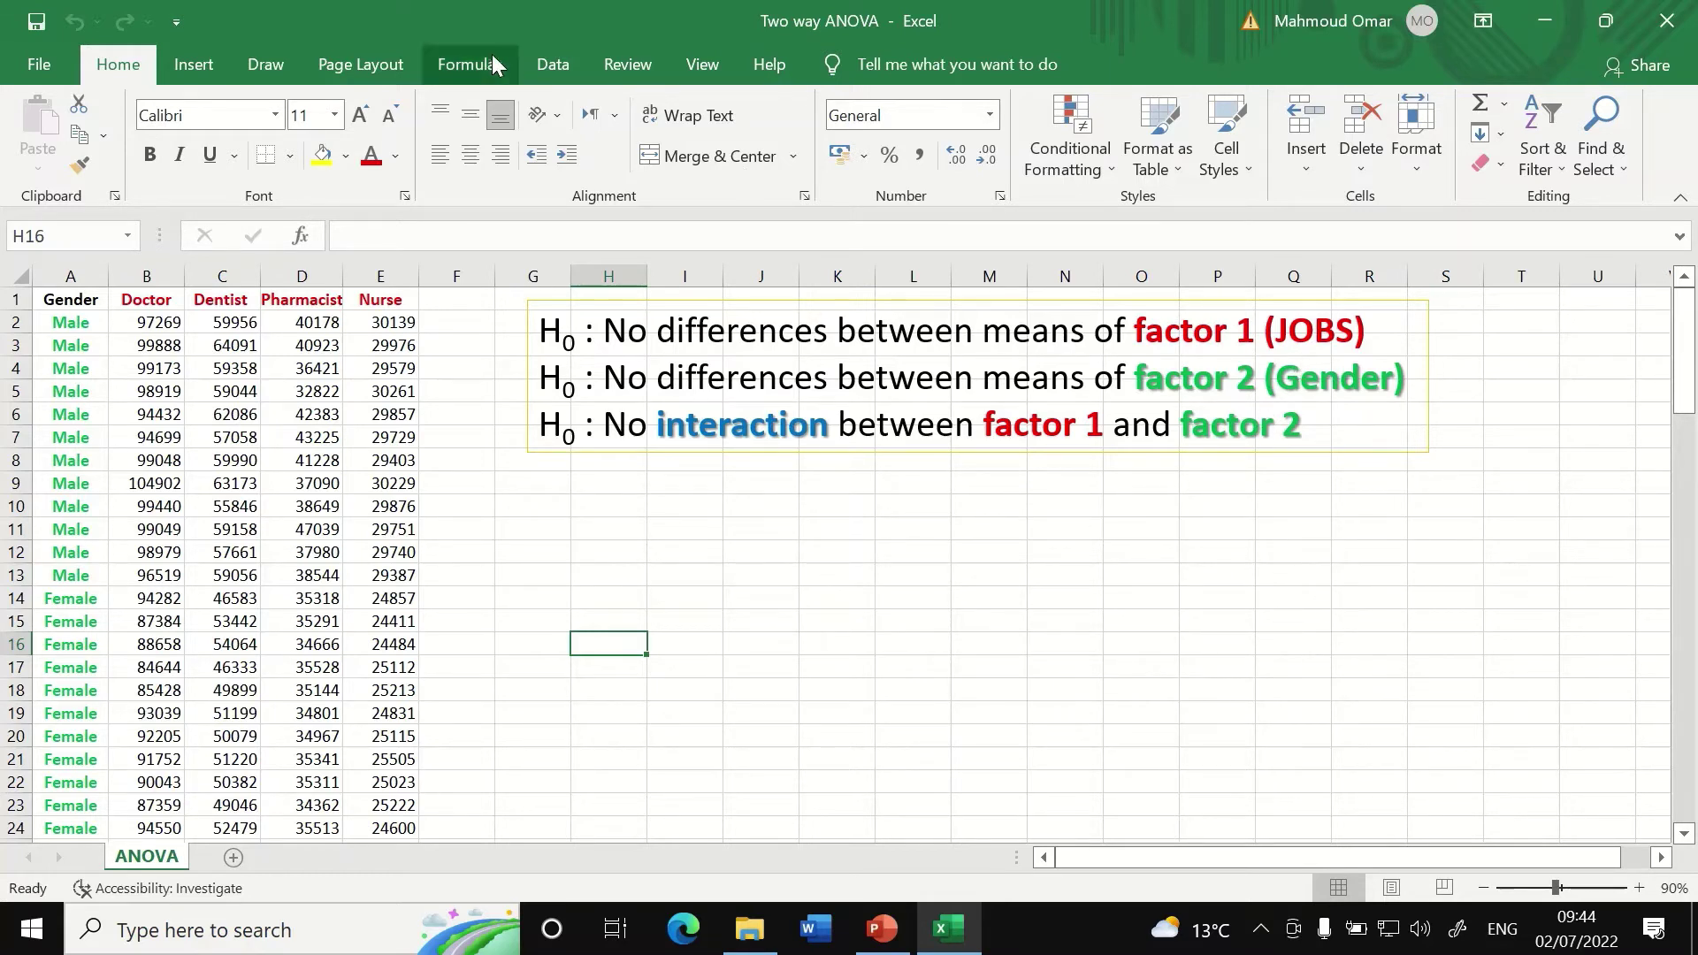
# - Start the Anova: Two-Factor With Replication analysis from the data analysis tools
pyautogui.click(554, 67)
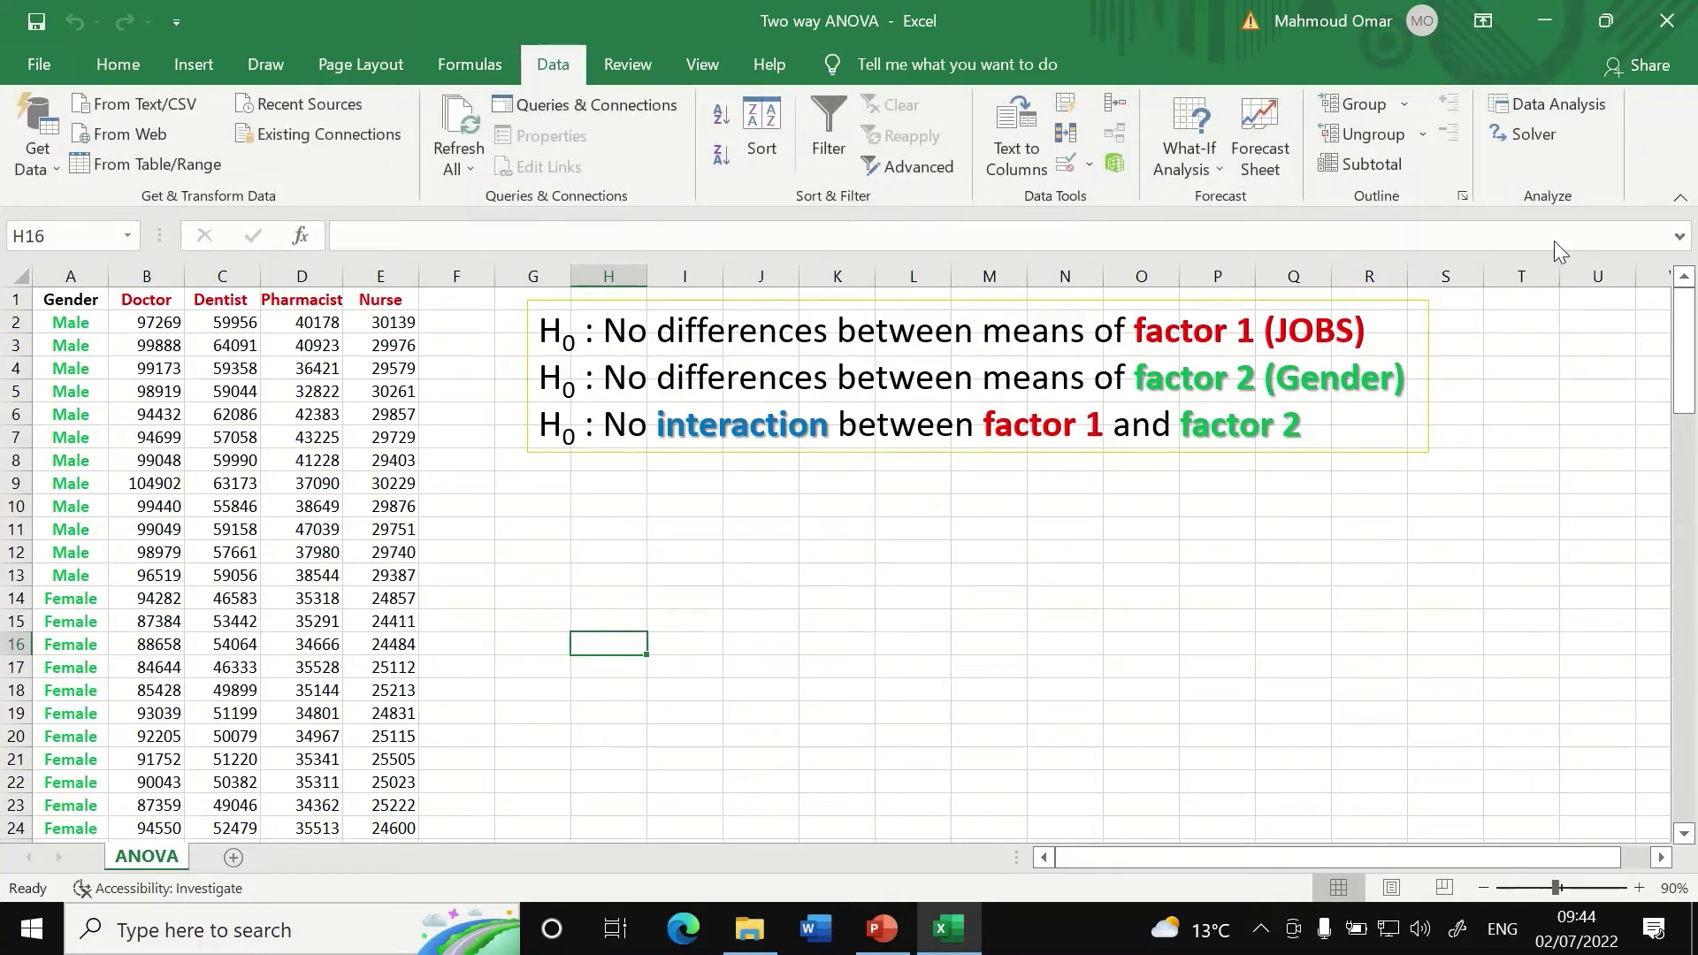
pyautogui.click(1566, 105)
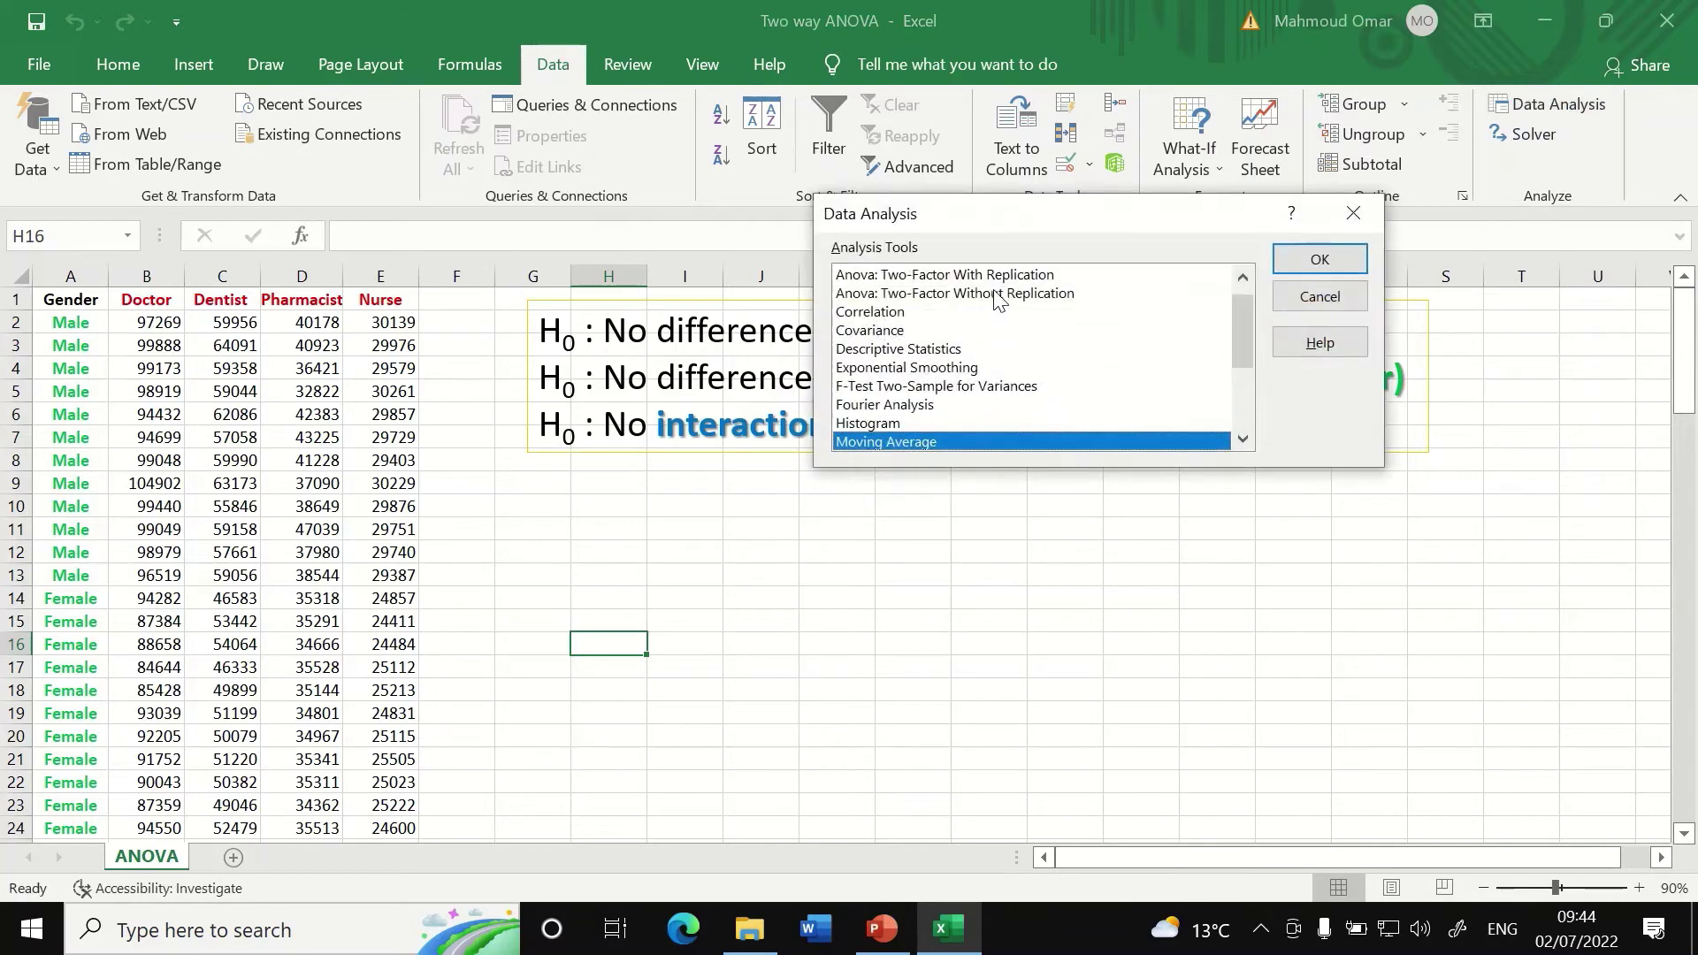
pyautogui.click(992, 276)
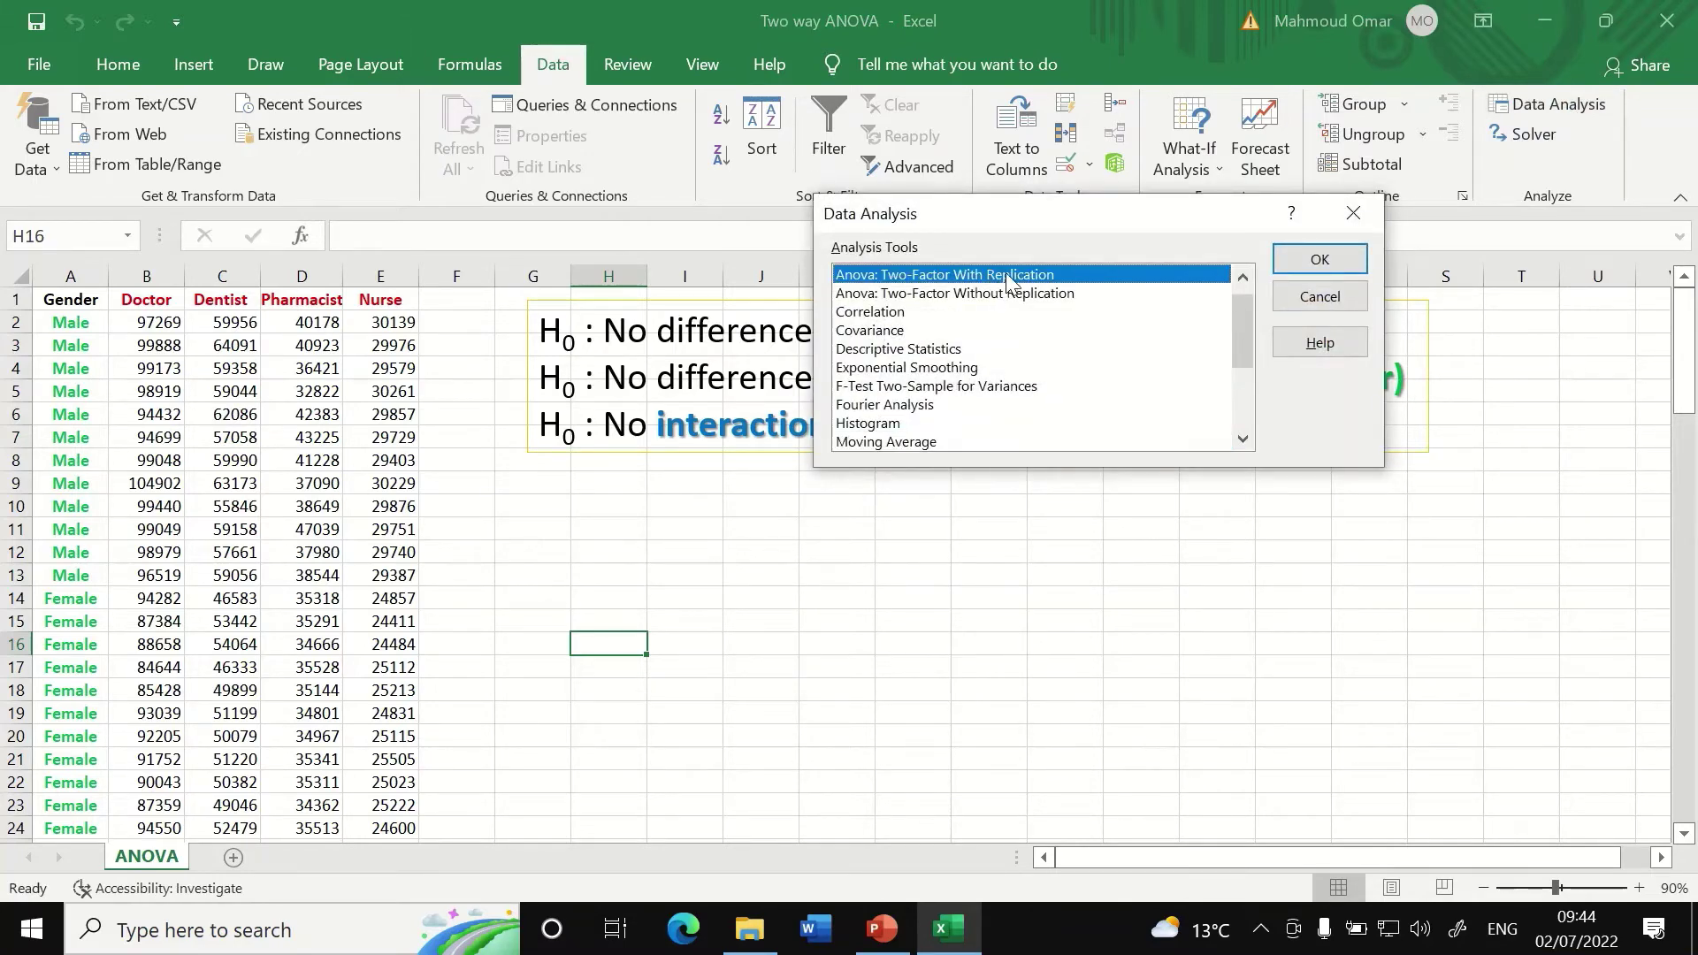
pyautogui.click(1318, 259)
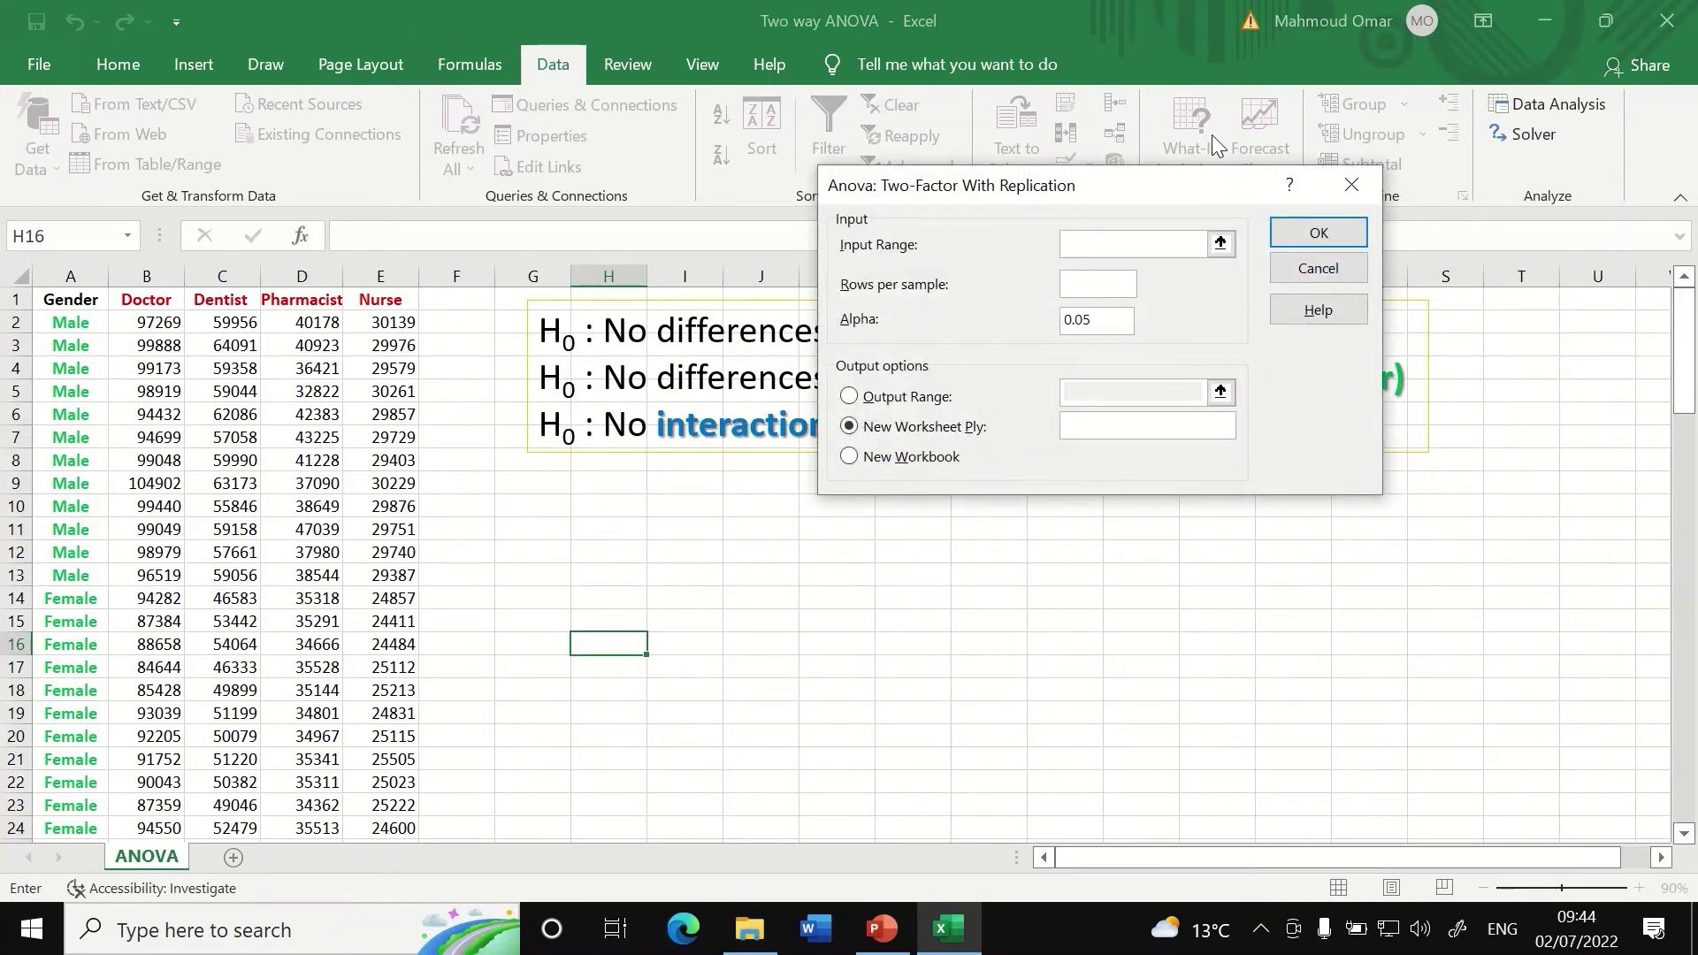
# - Set the analysis input range to $A$1:$E$25, covering the gender labels, job headers and all data rows
pyautogui.moveTo(1175, 181); pyautogui.dragTo(1007, 241)
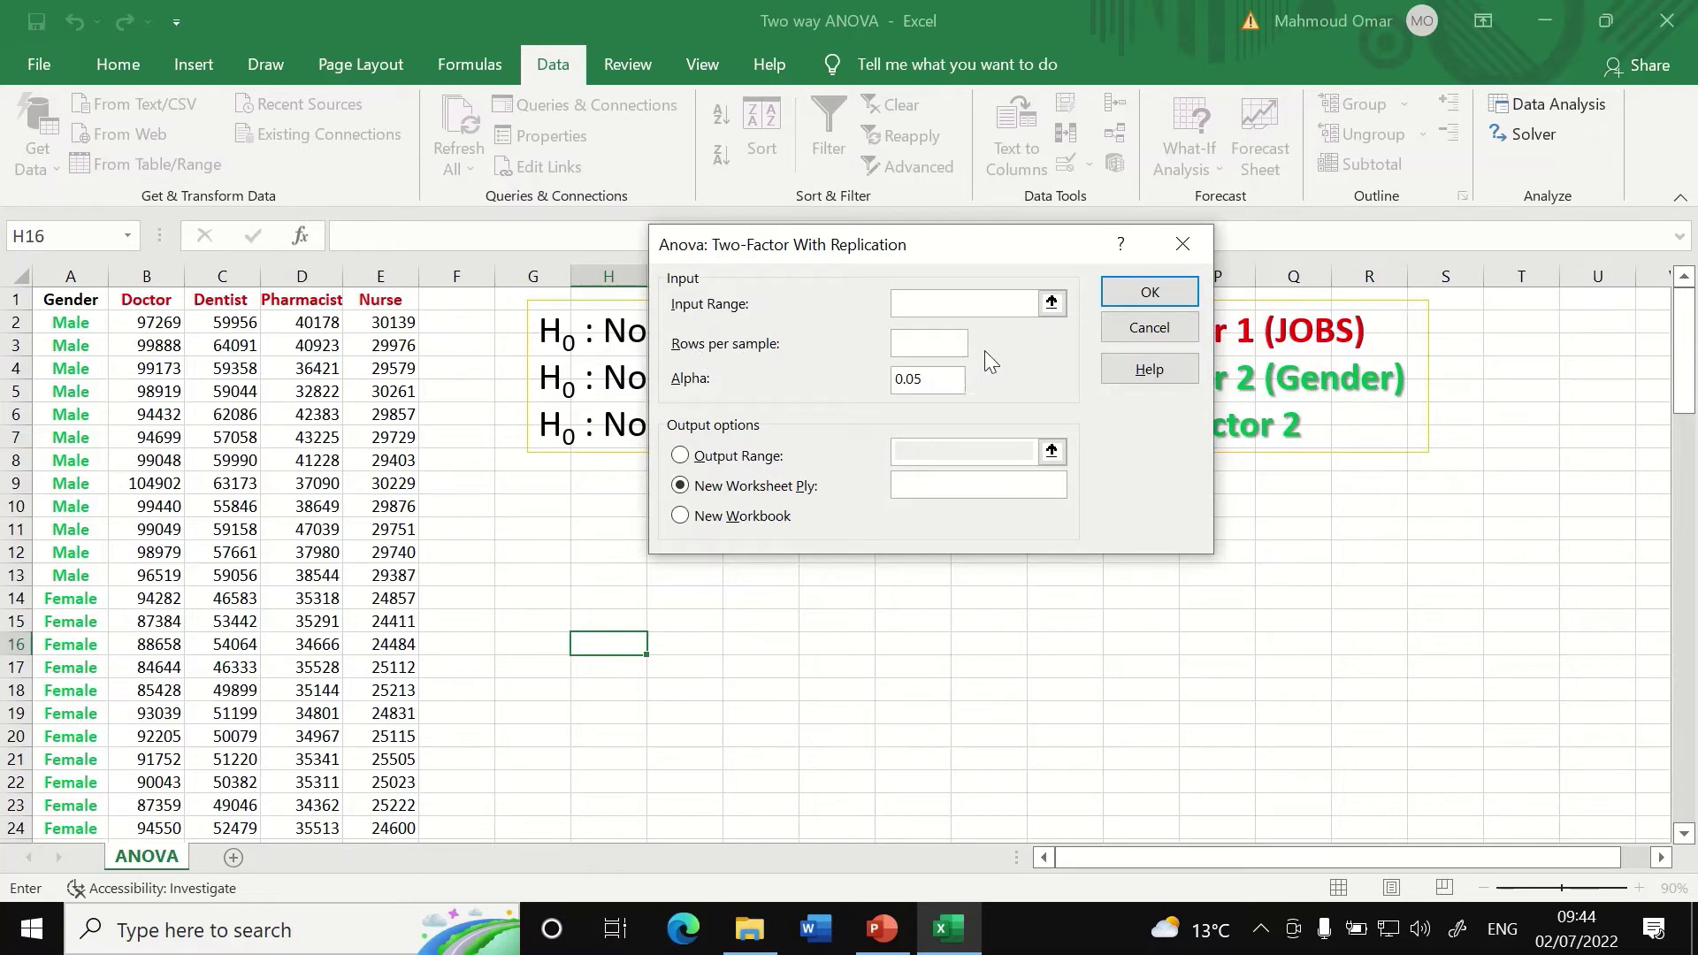
pyautogui.click(1052, 303)
pyautogui.click(55, 305)
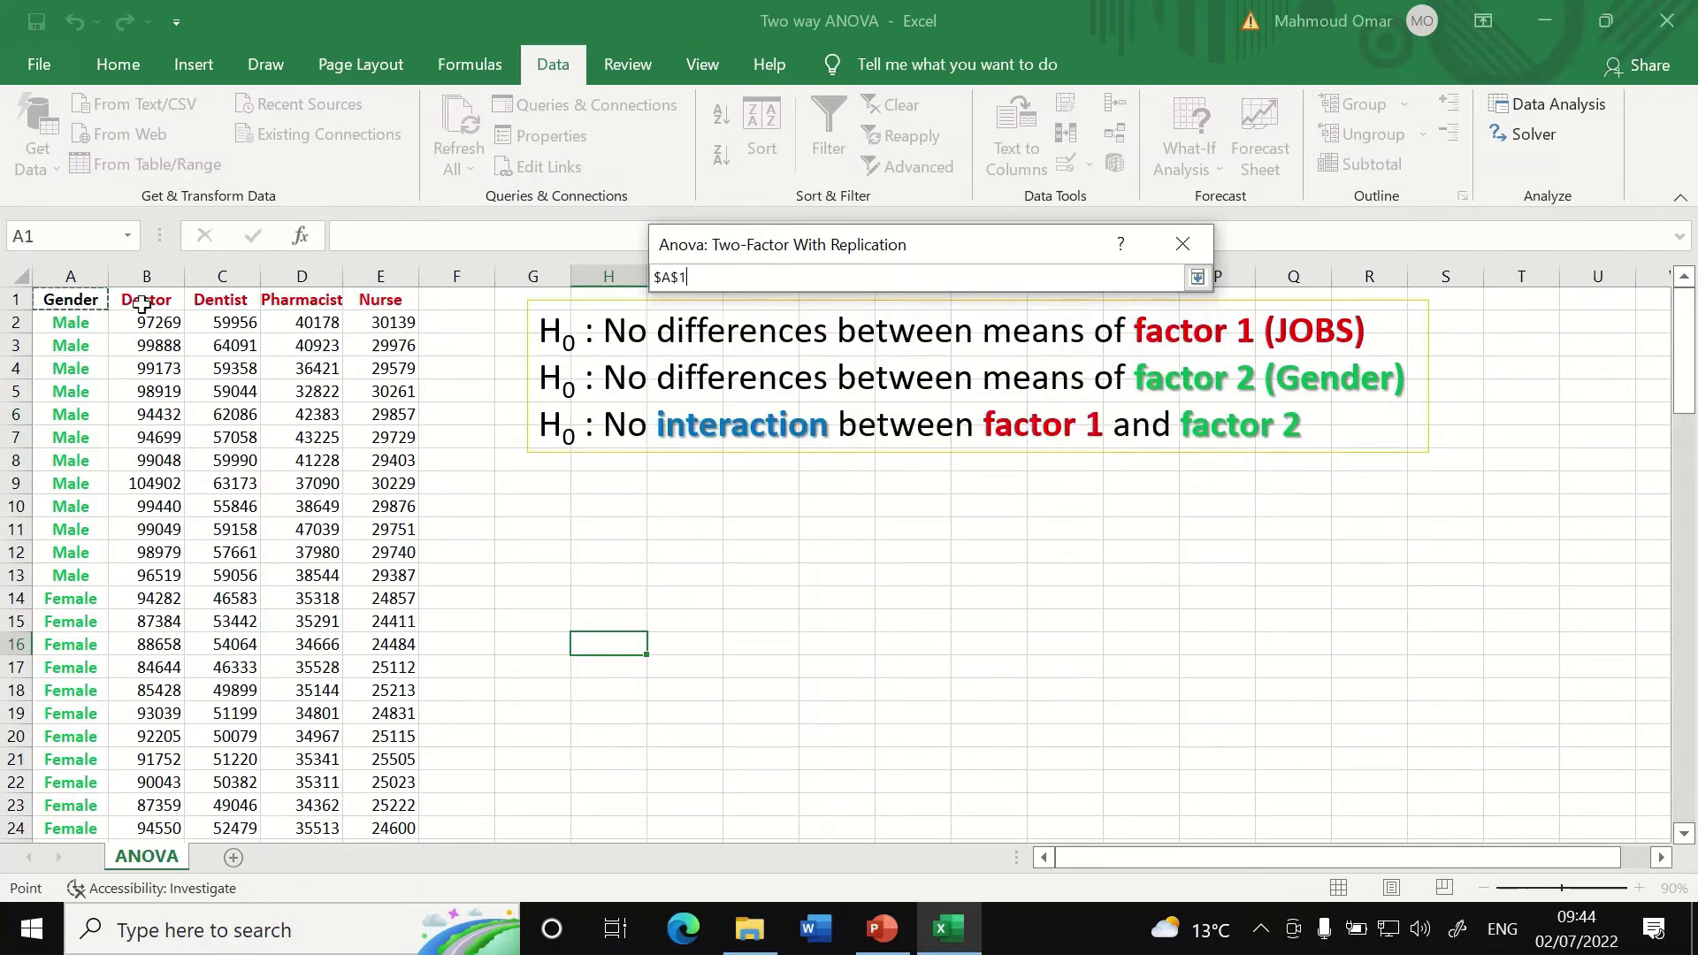
pyautogui.moveTo(142, 303); pyautogui.dragTo(415, 778)
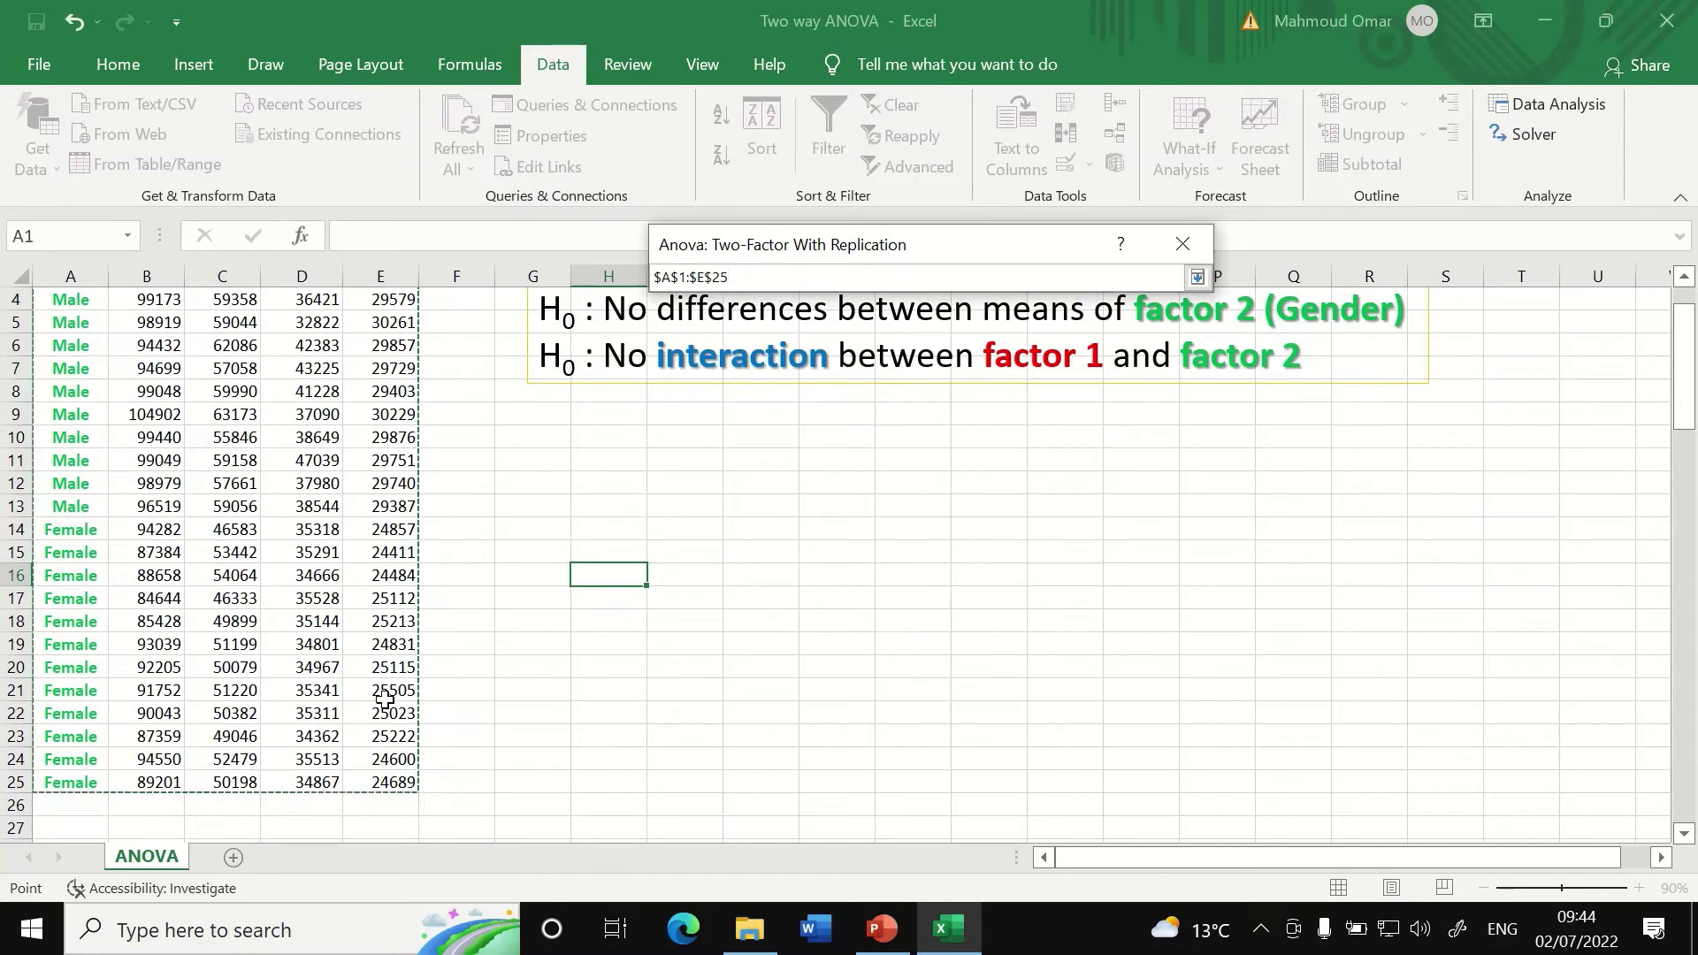
pyautogui.click(1197, 277)
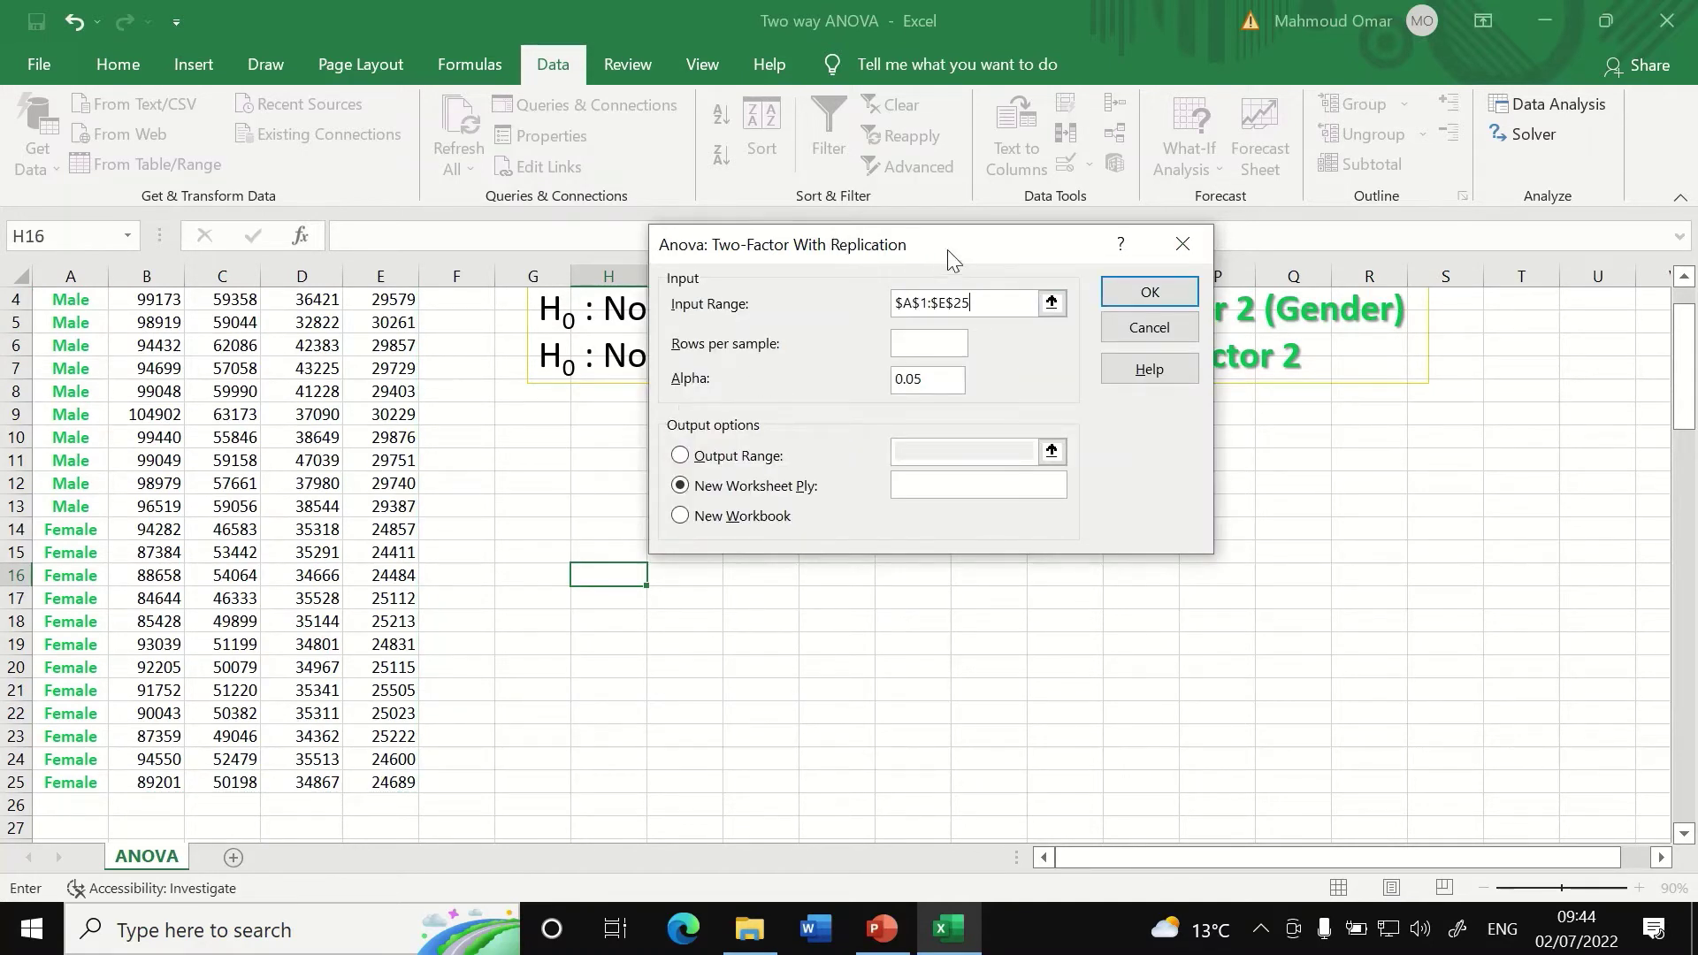
# - Set 12 rows per sample and run the two-factor analysis with output to a new worksheet
pyautogui.moveTo(950, 260); pyautogui.dragTo(1068, 261)
pyautogui.scroll(1, 442, 478)
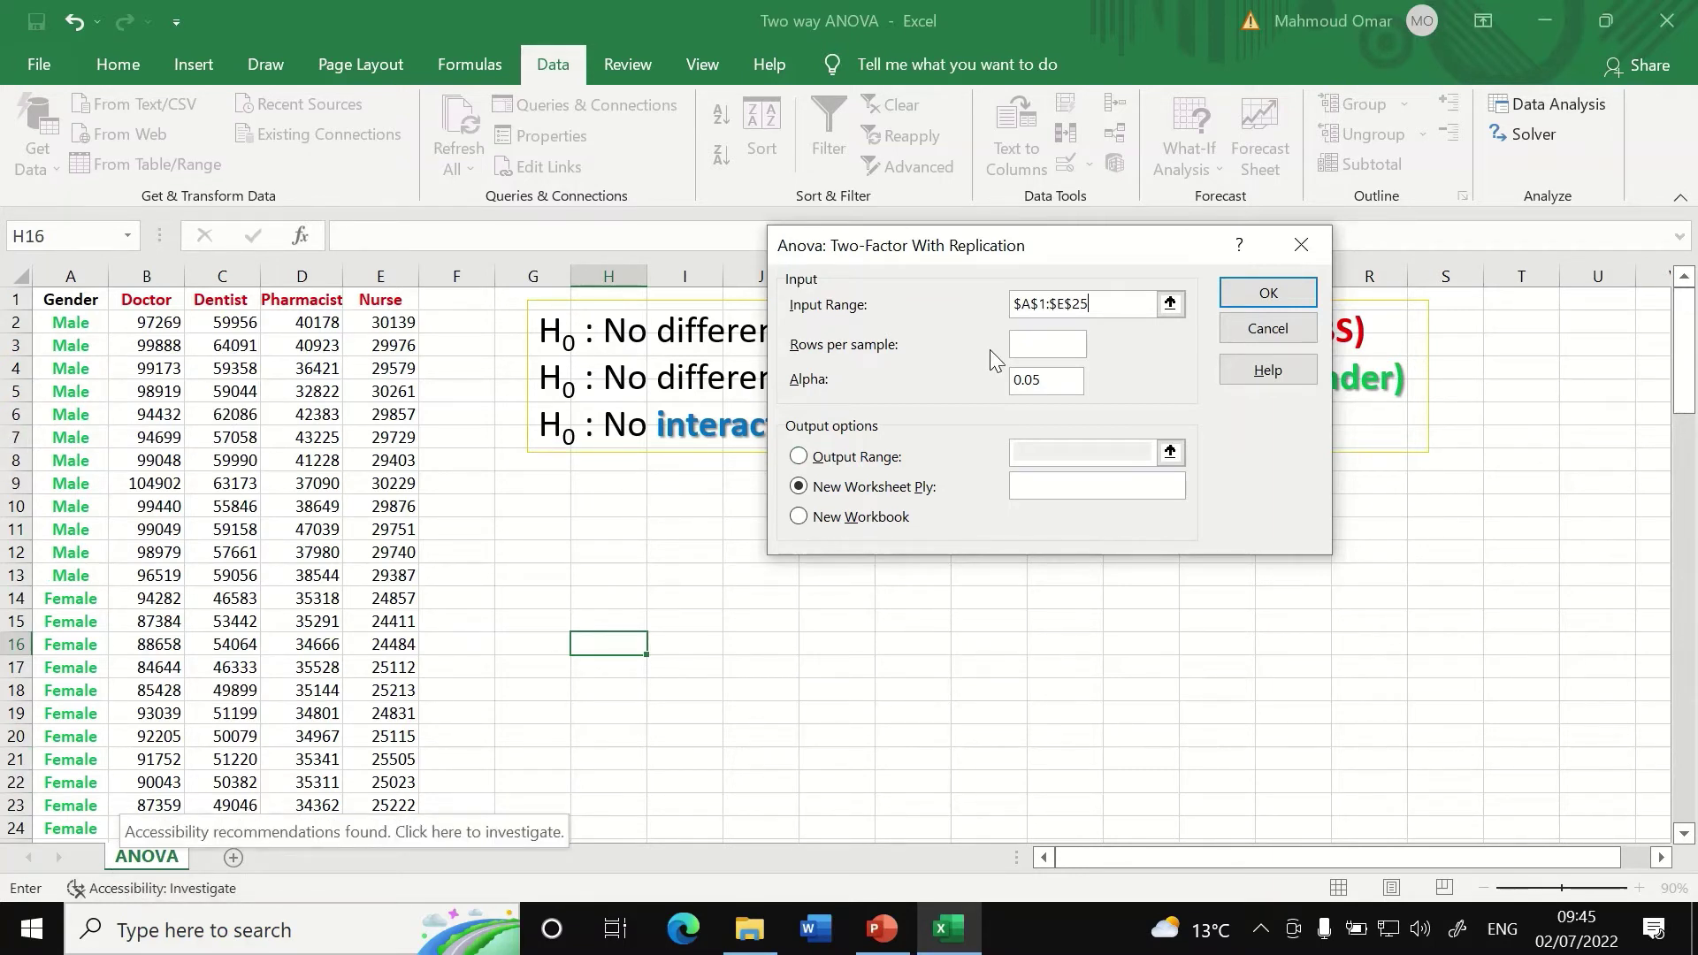
pyautogui.click(1026, 338)
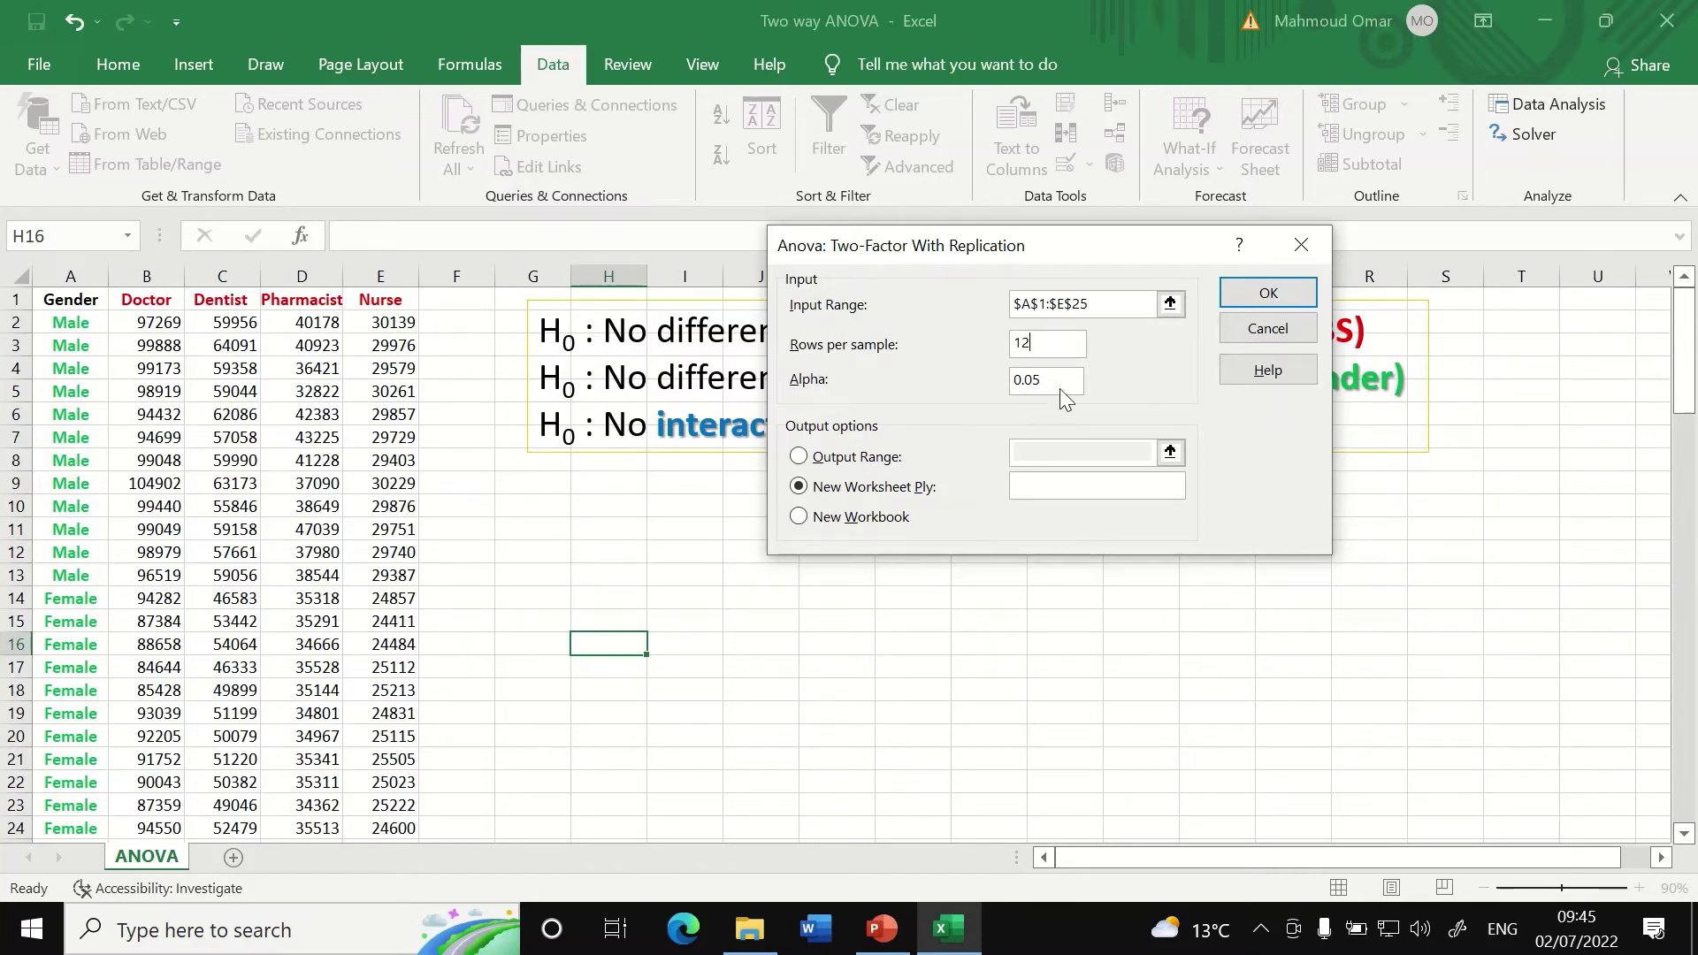
pyautogui.click(1268, 293)
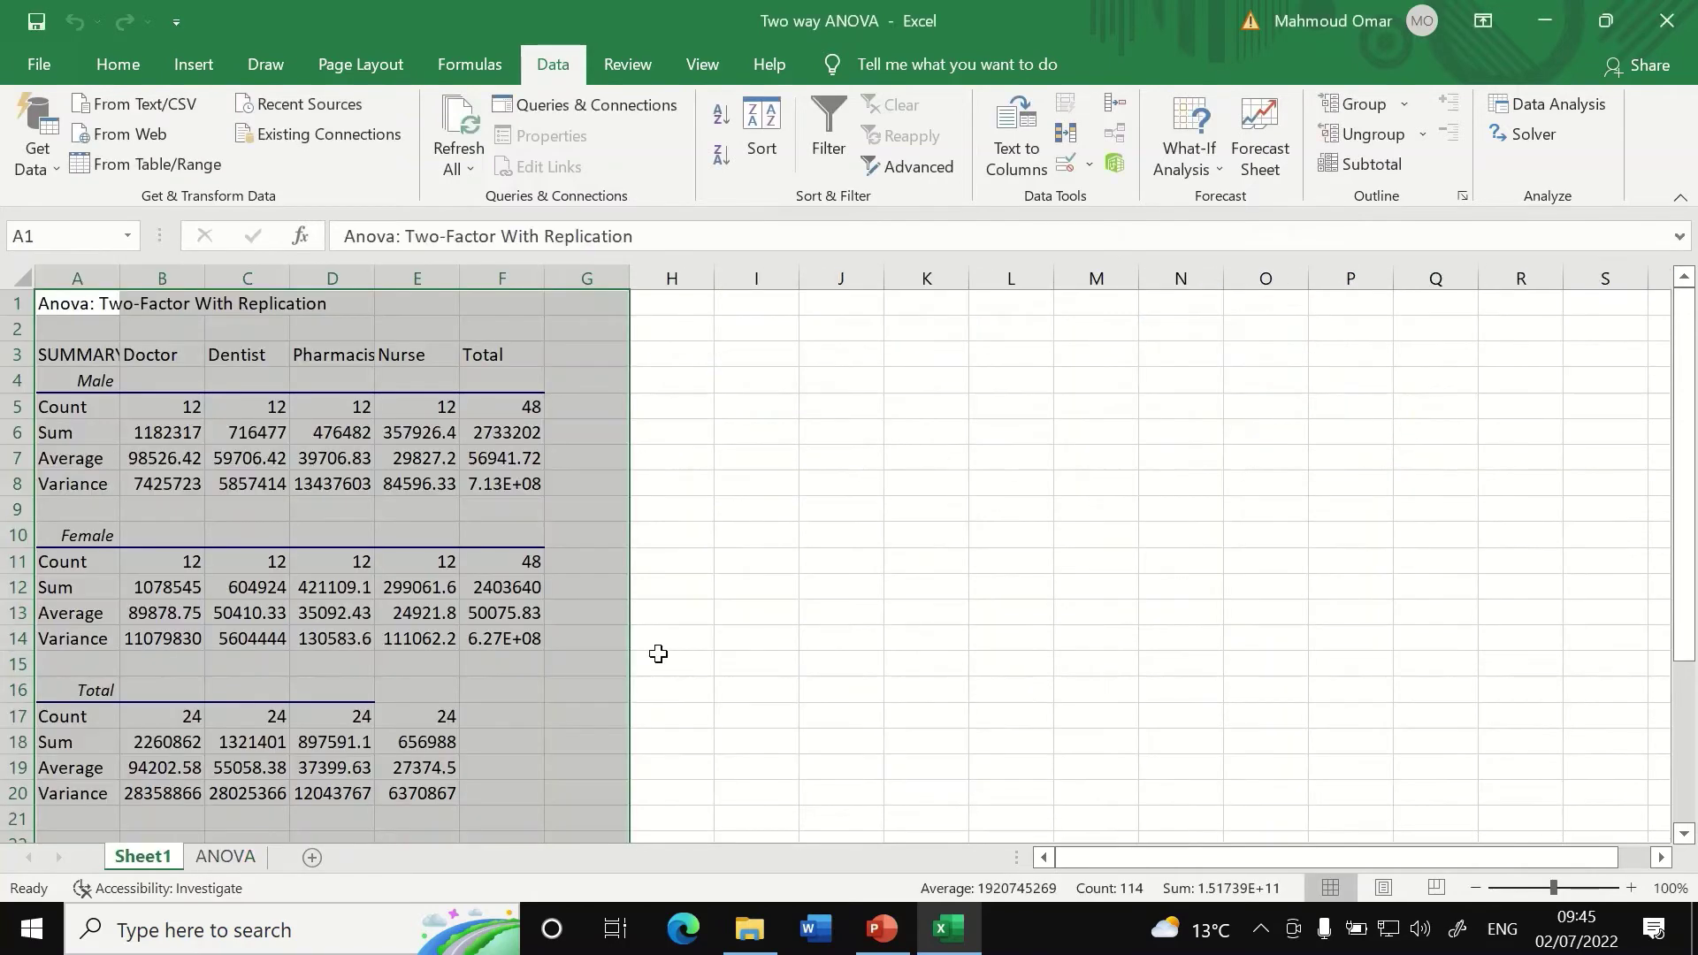
# - Examine the summary and ANOVA tables, and compare the Sample source of variation with the gender rows on the ANOVA sheet
pyautogui.click(768, 557)
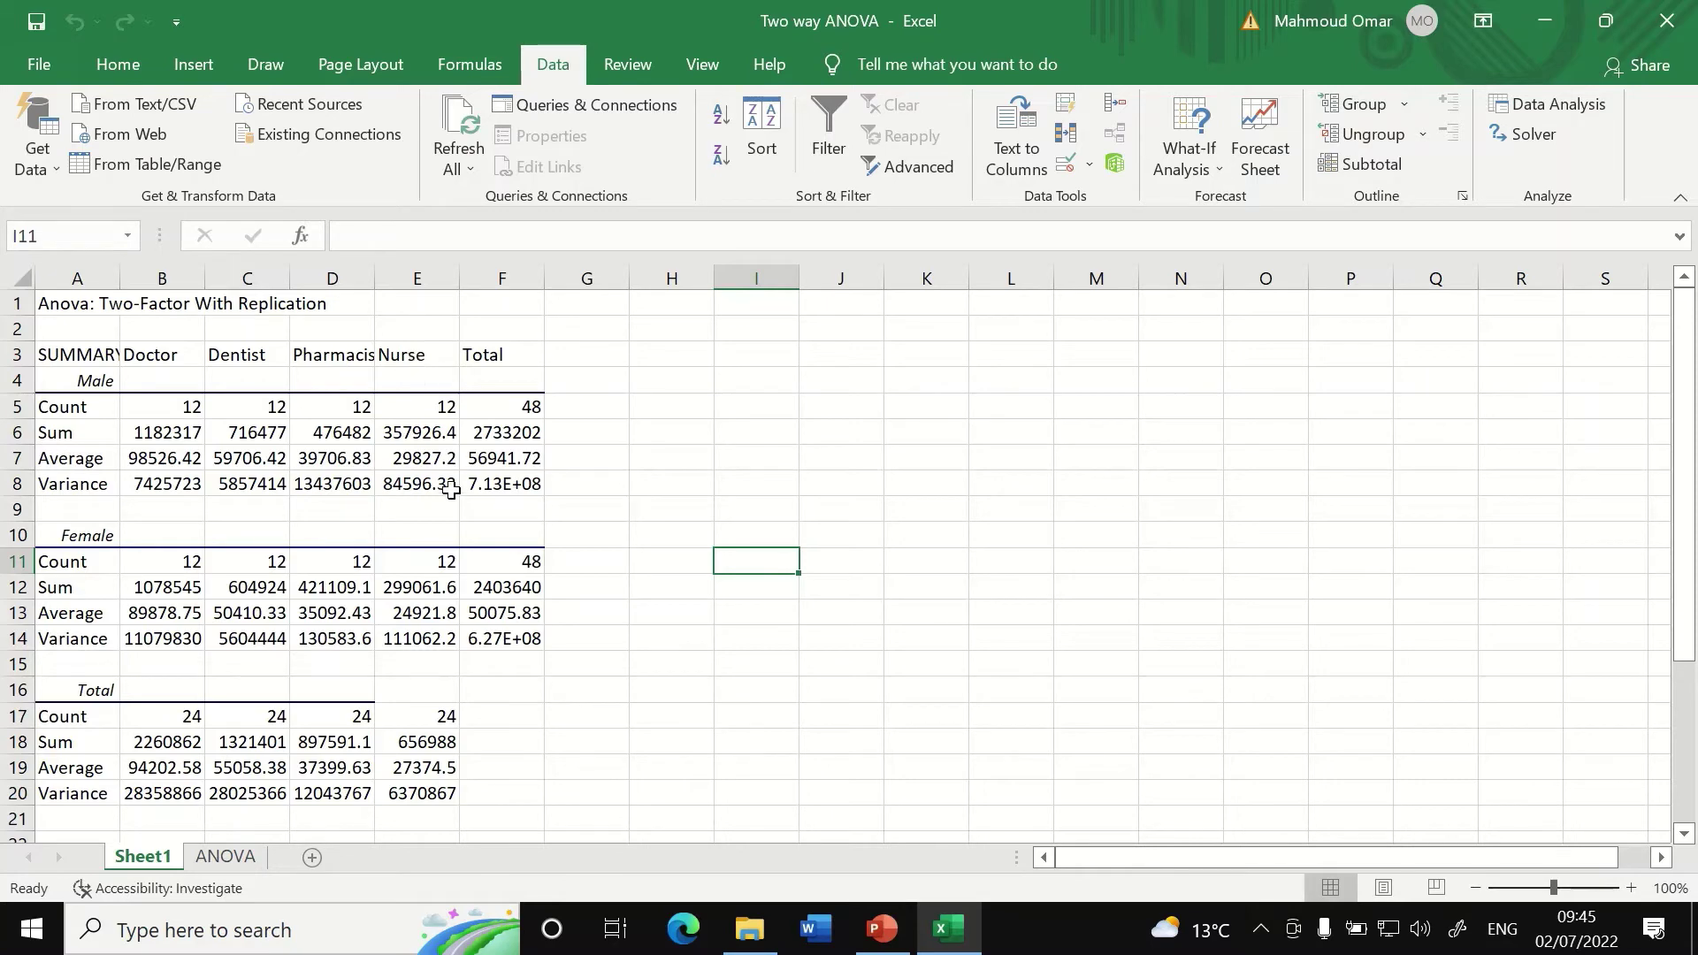
pyautogui.scroll(-8, 452, 491)
pyautogui.scroll(2, 577, 747)
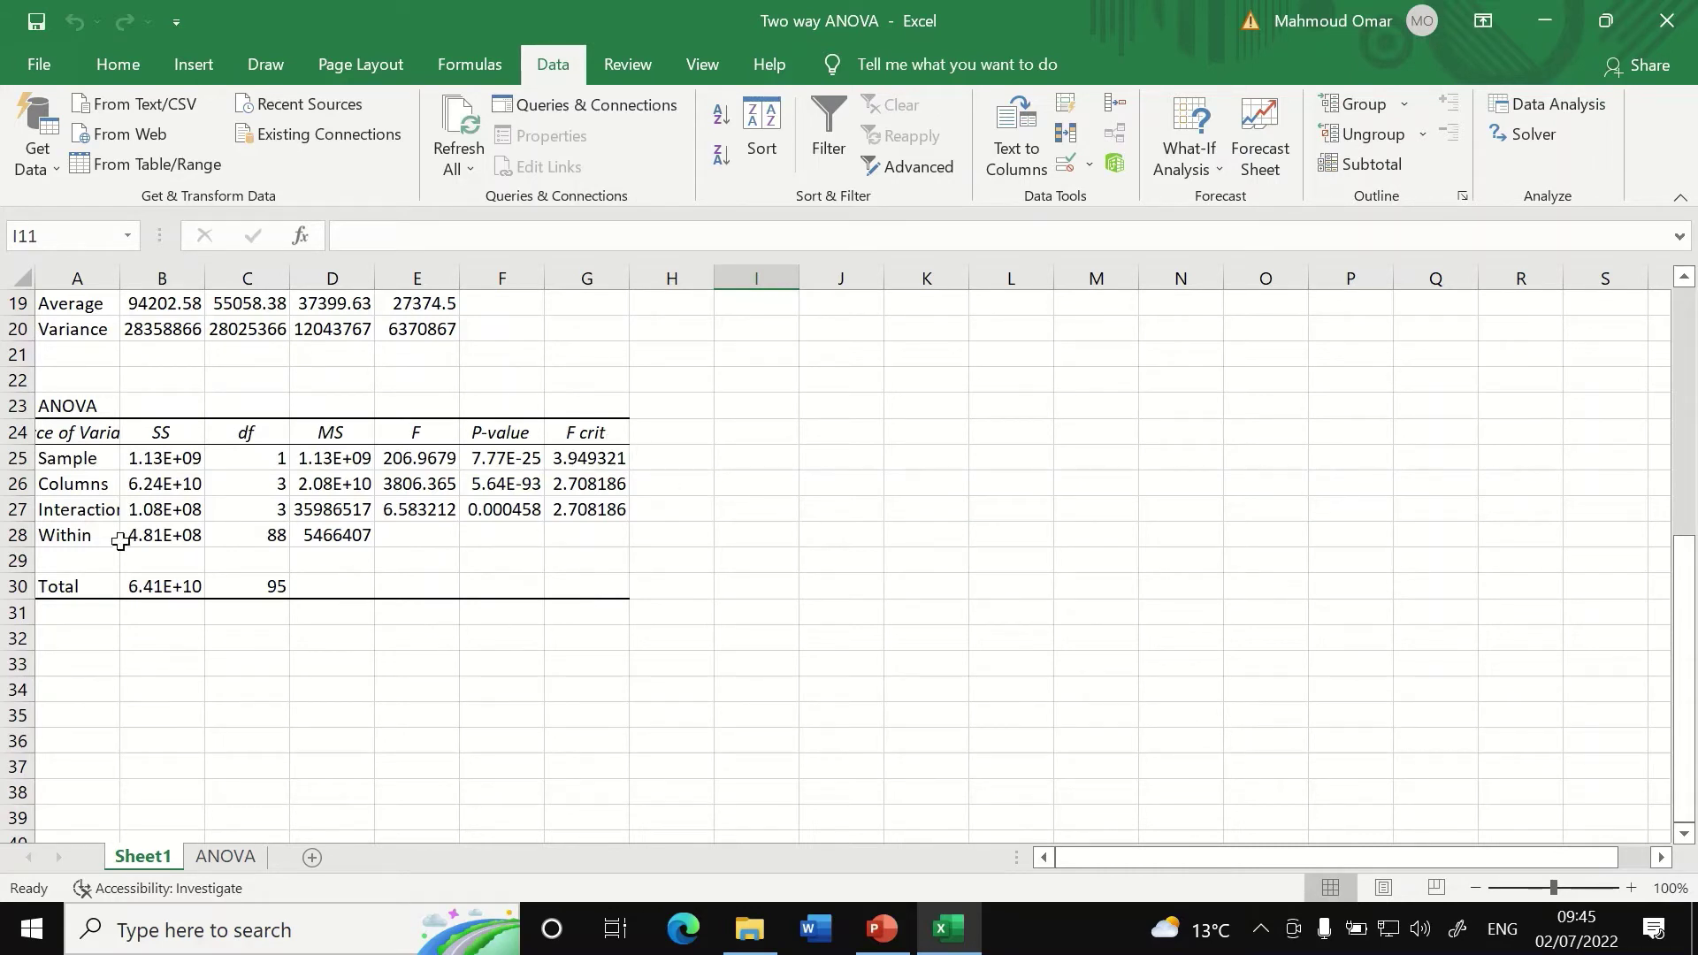
pyautogui.click(75, 460)
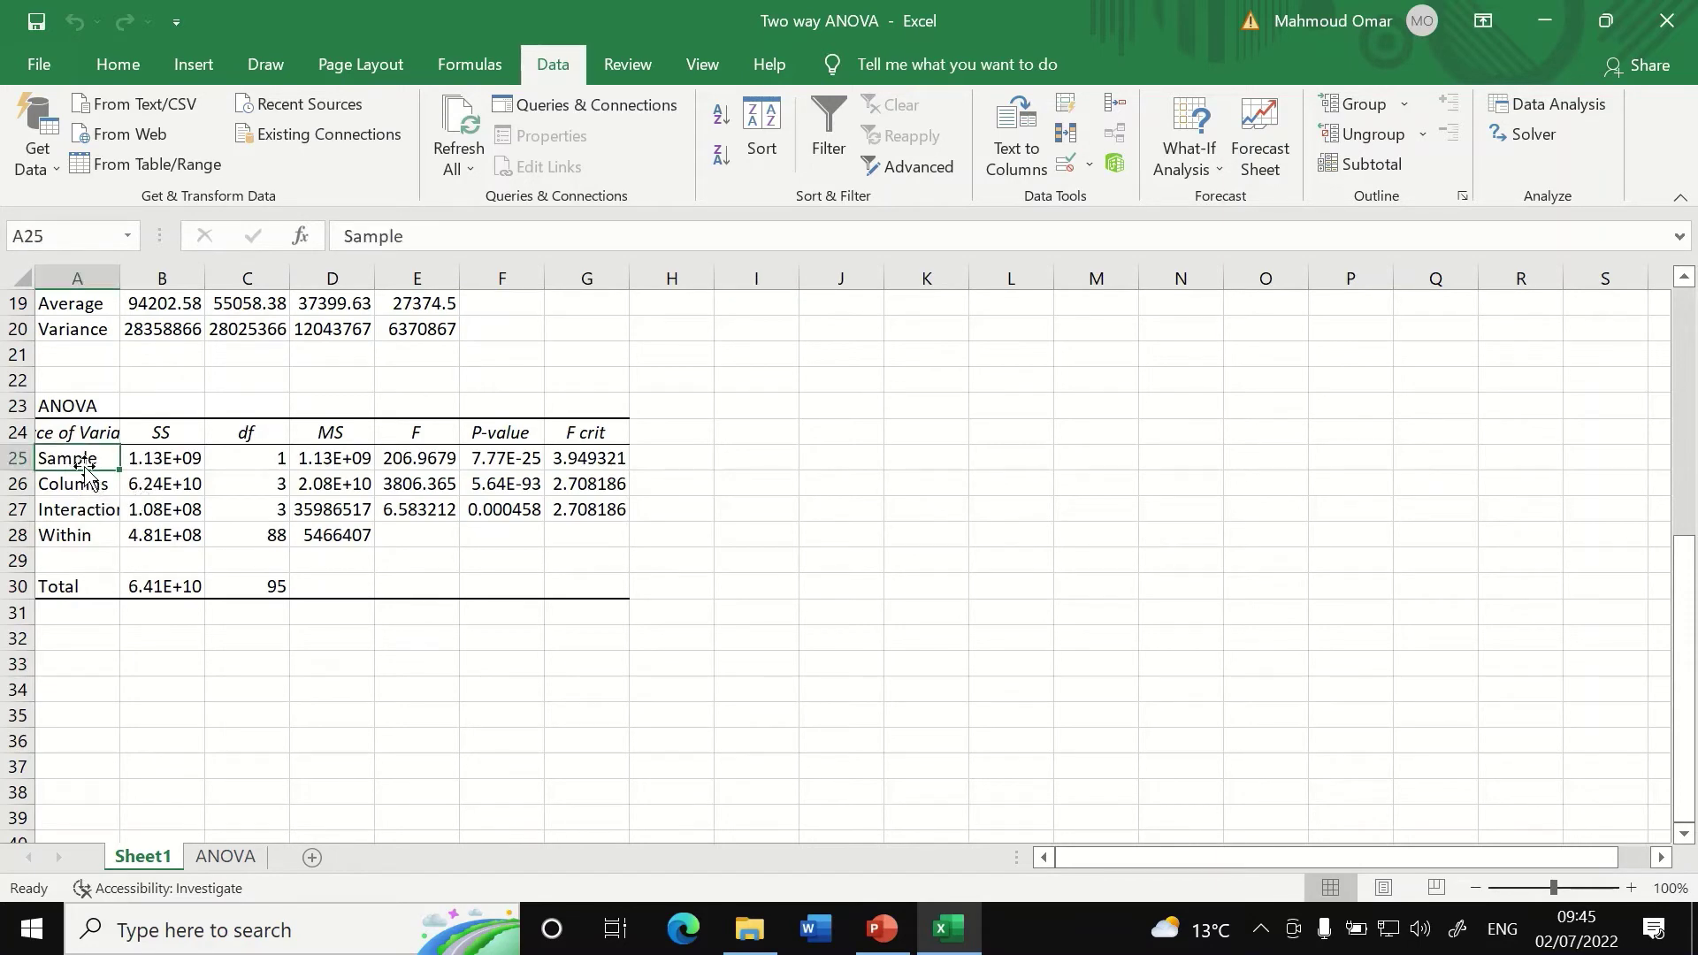
pyautogui.click(226, 856)
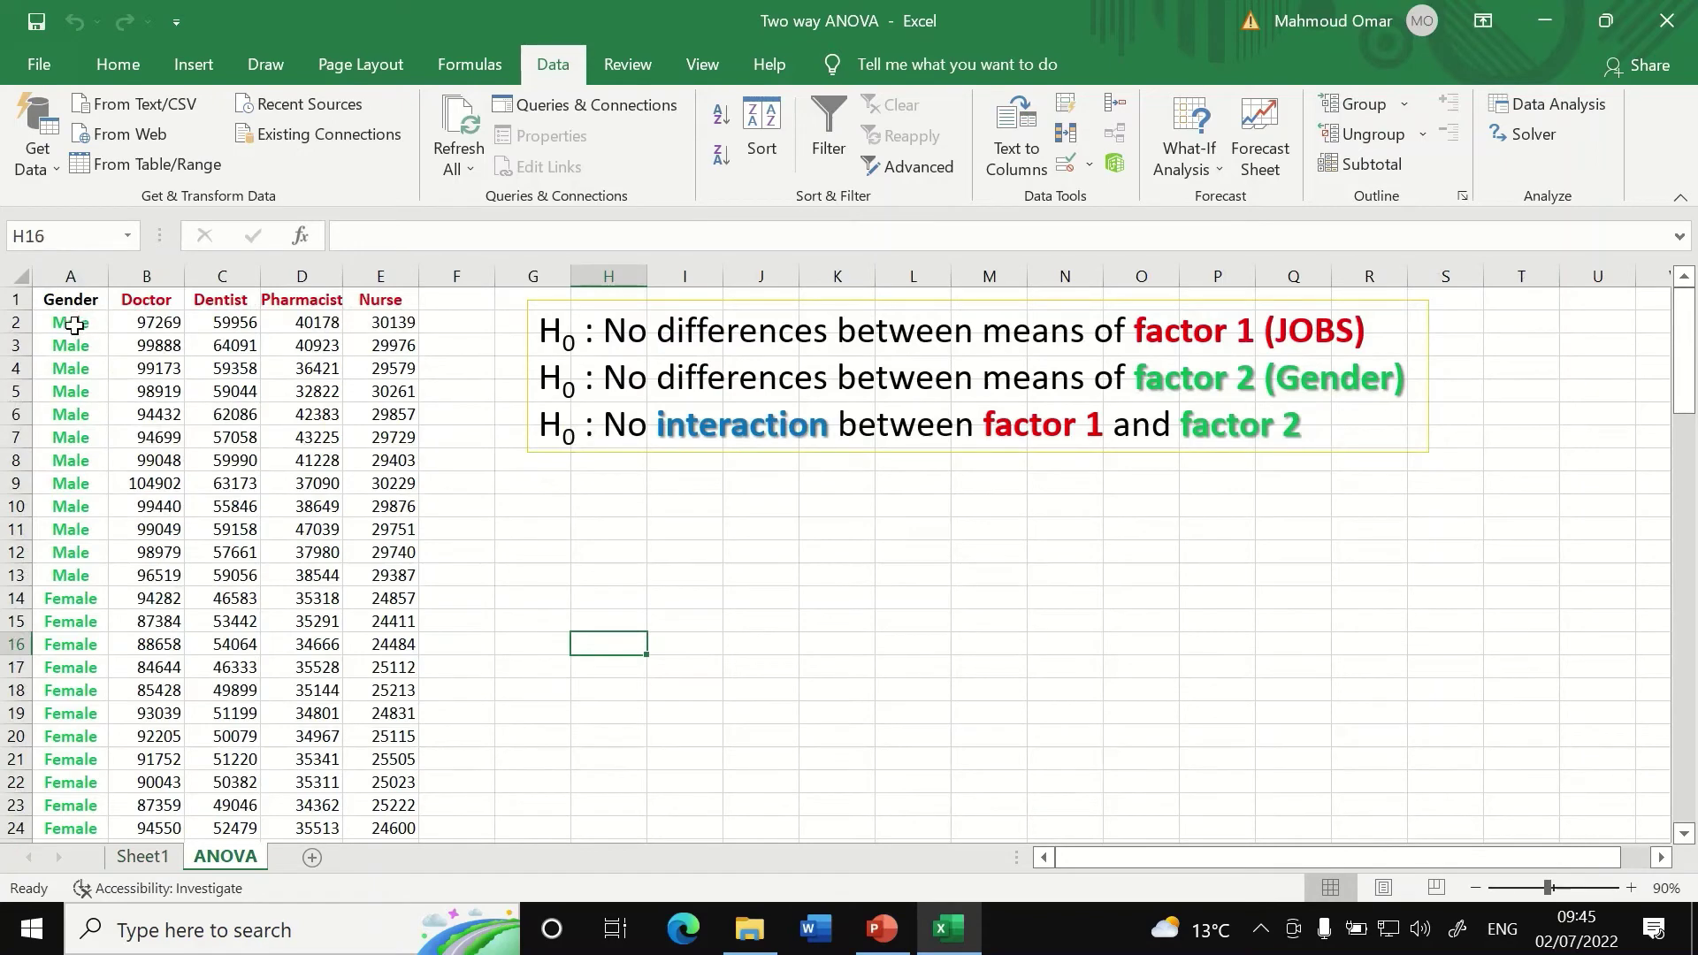
pyautogui.scroll(-2, 71, 347)
pyautogui.scroll(2, 69, 389)
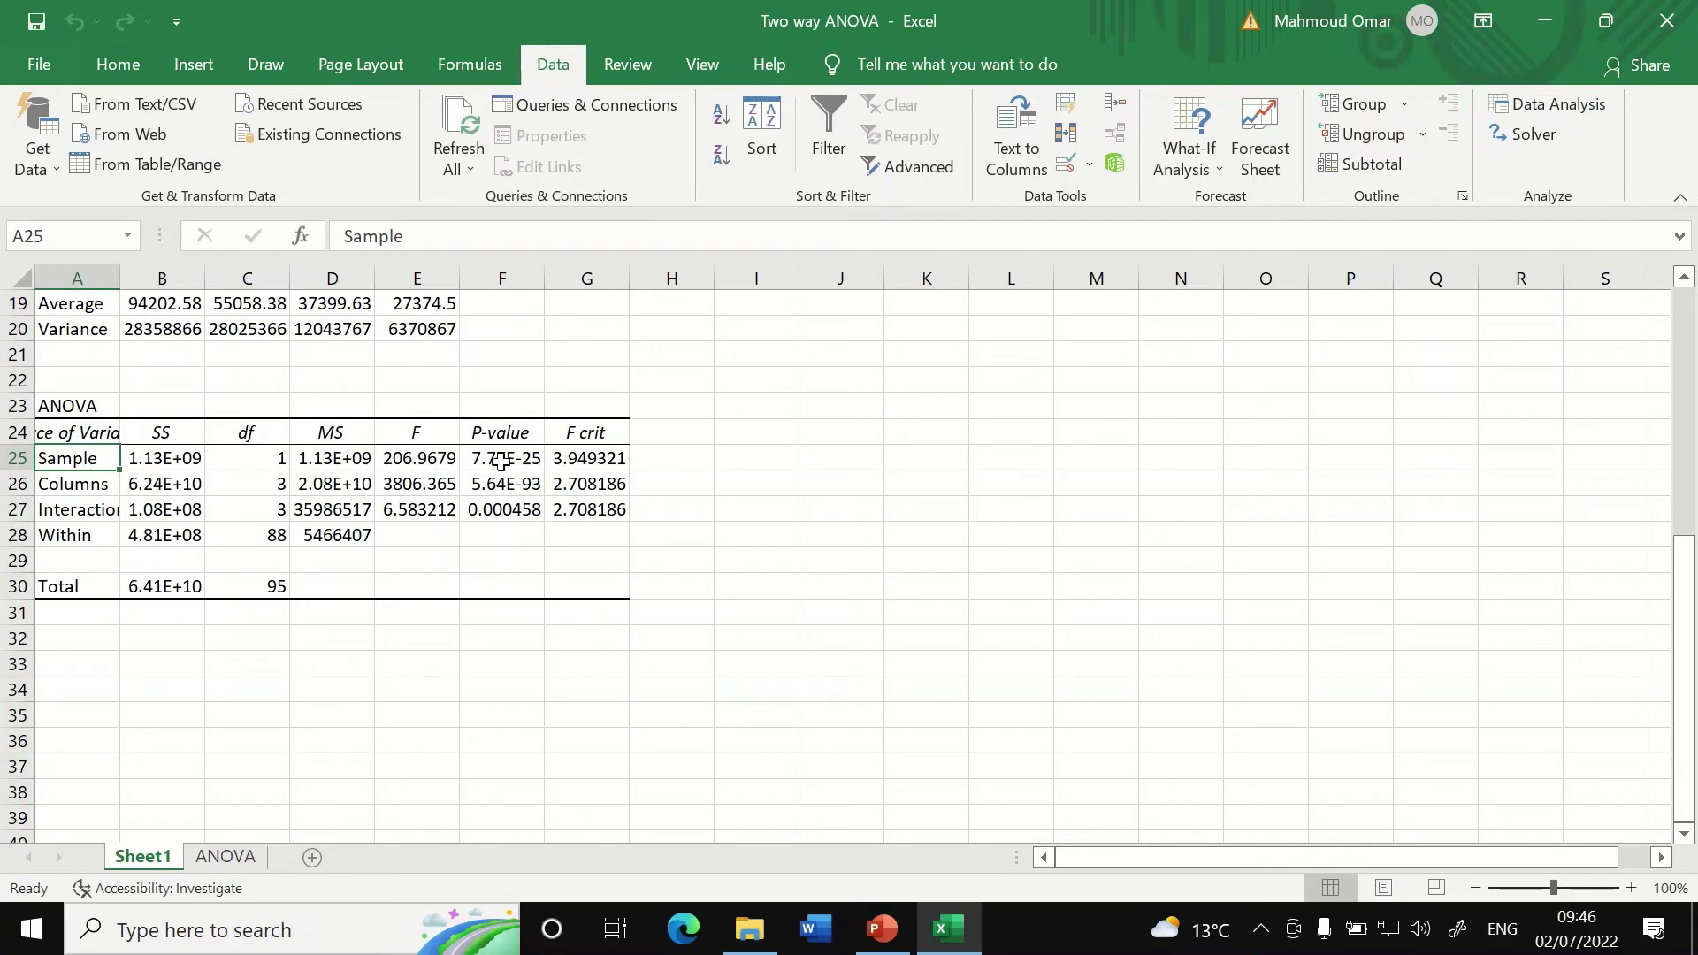
# - Format the P-value cells F25:F27 of the ANOVA table on Sheet1 as Number with 4 decimal places
pyautogui.moveTo(501, 460); pyautogui.dragTo(492, 511)
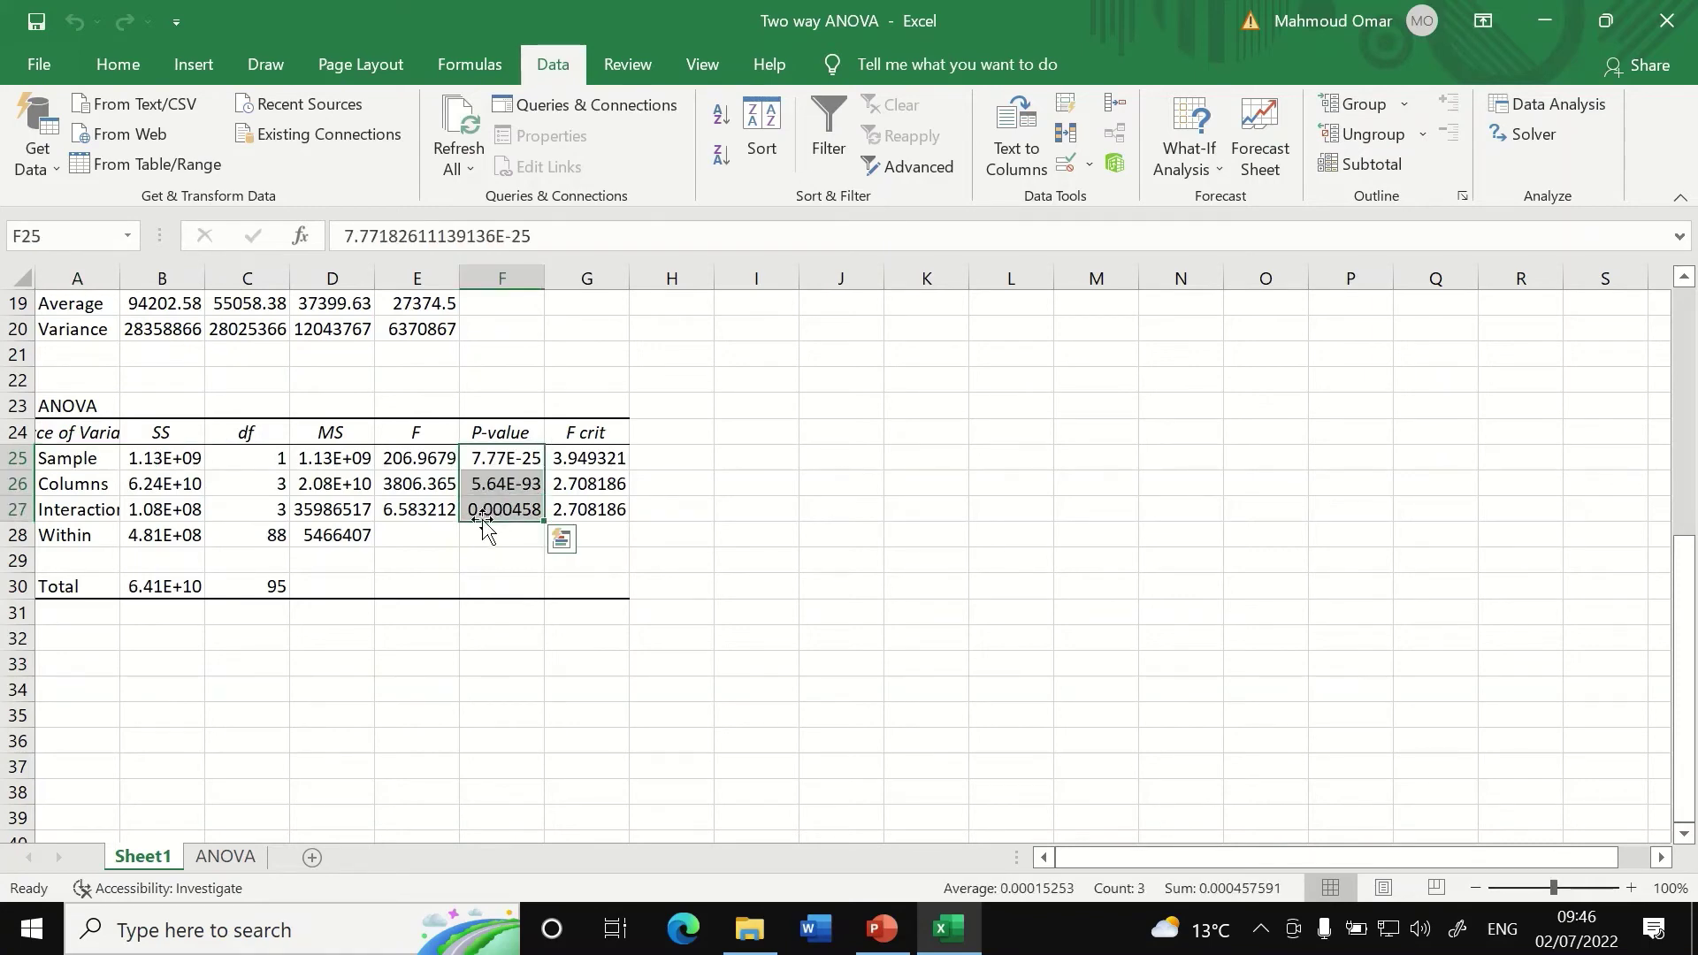
pyautogui.rightClick(490, 484)
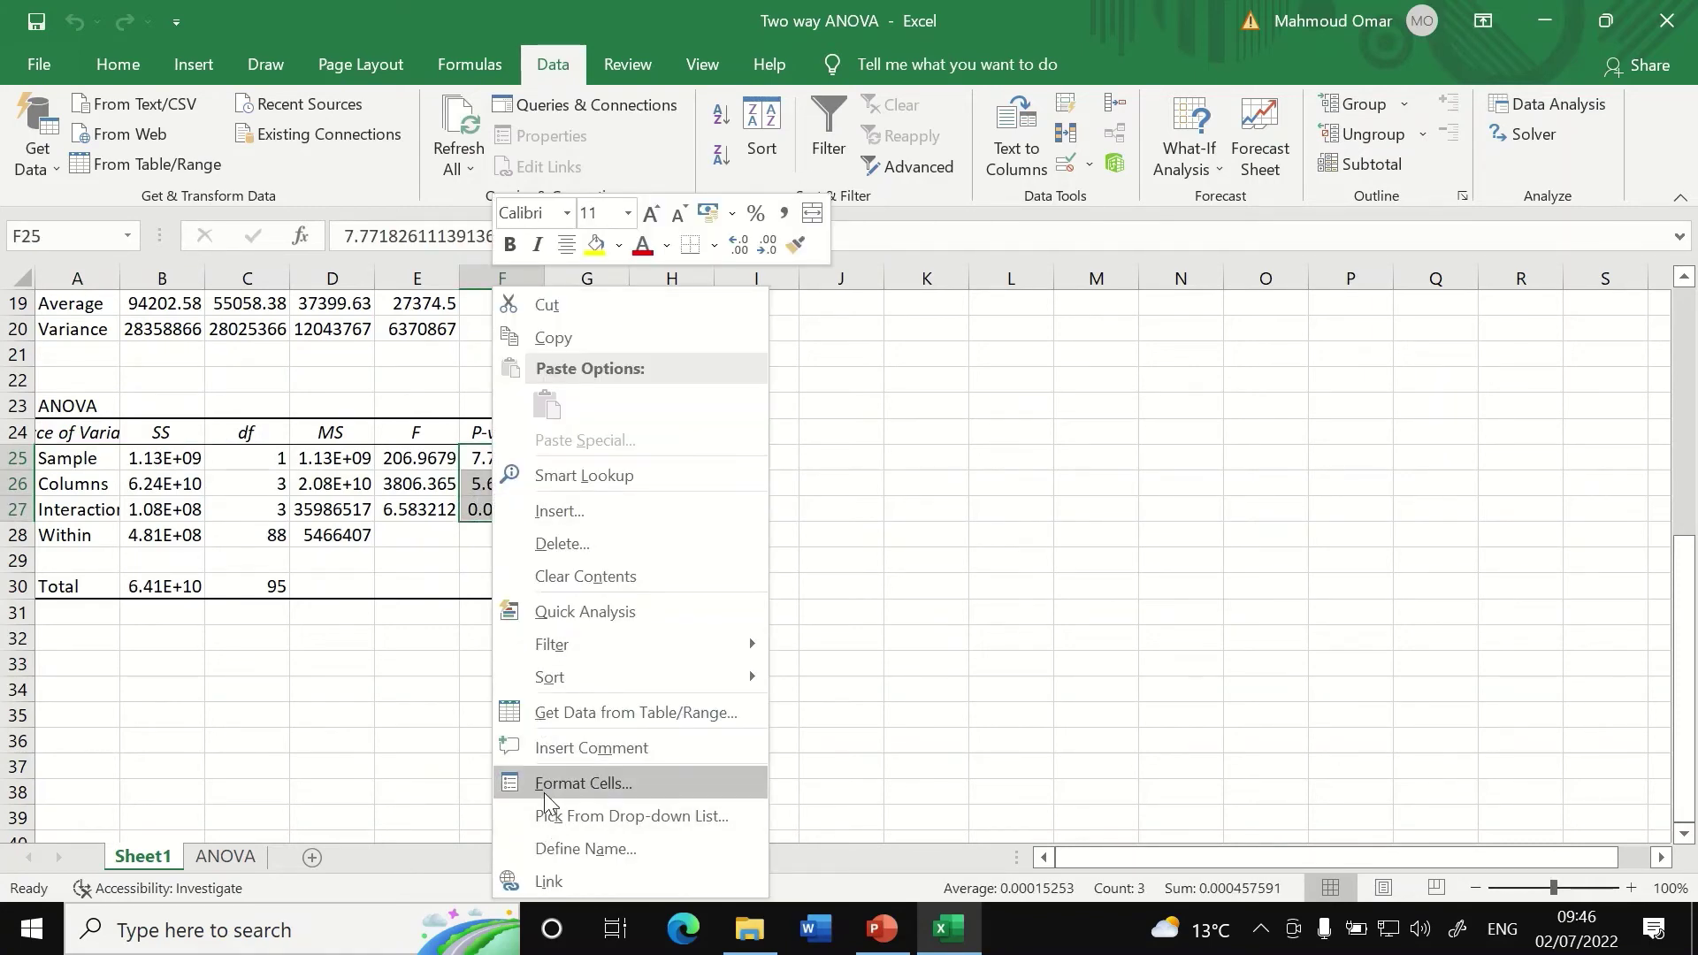
pyautogui.click(571, 788)
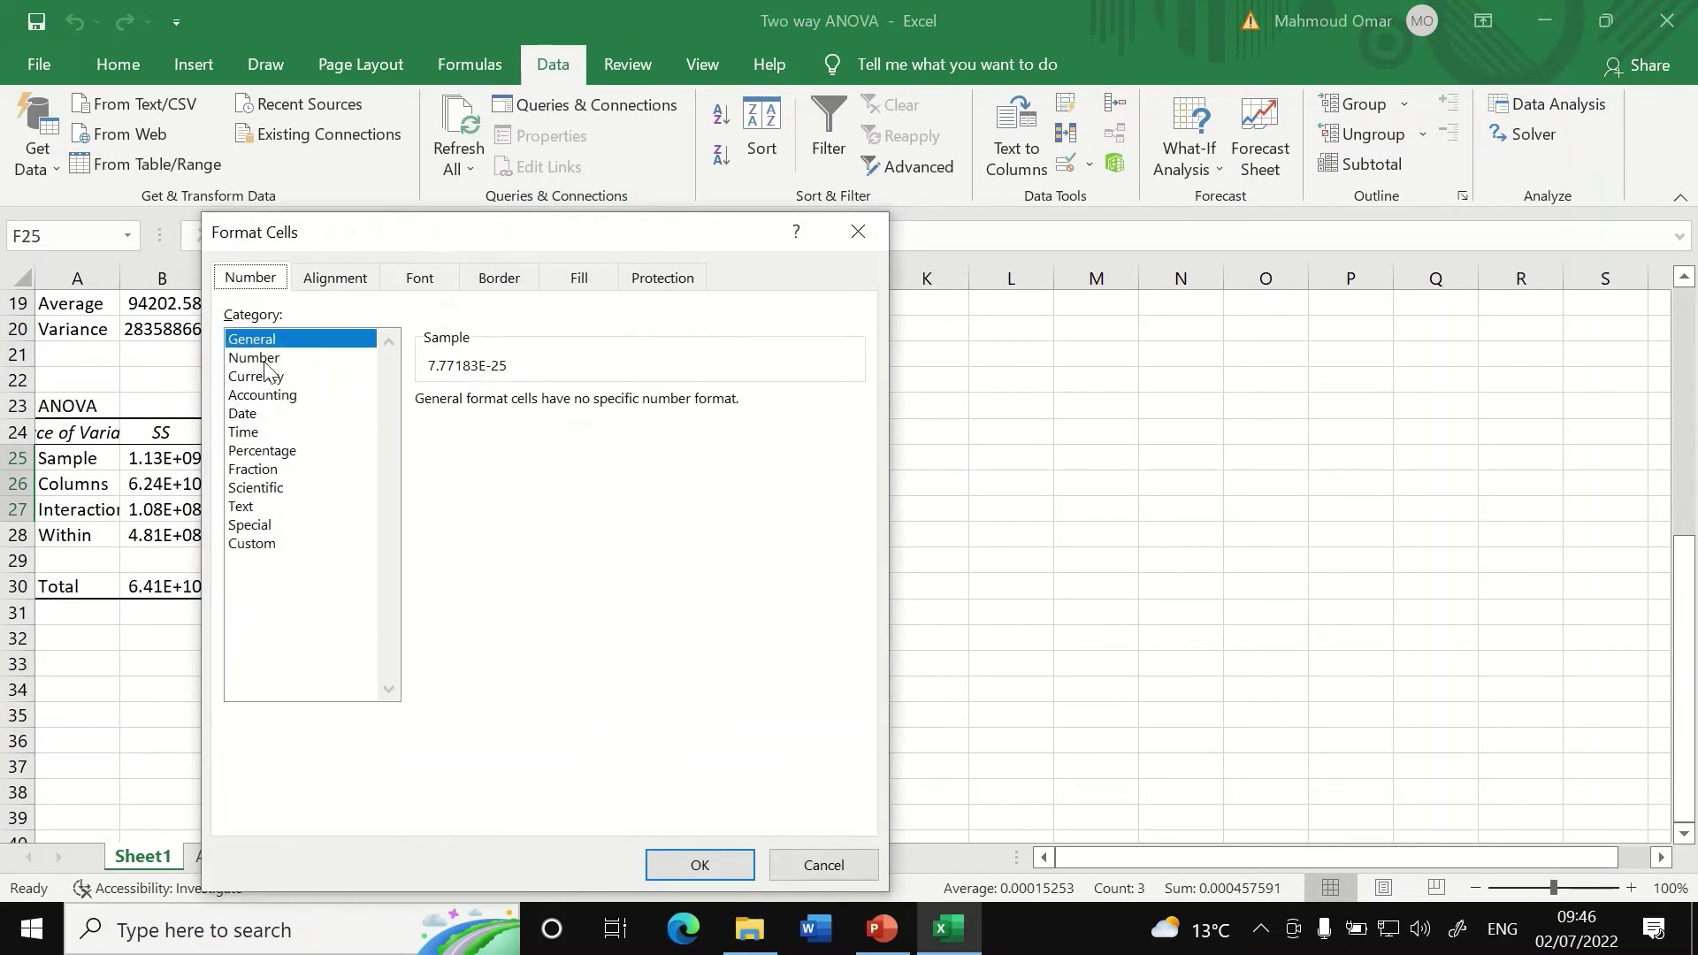
pyautogui.click(261, 358)
pyautogui.click(593, 395)
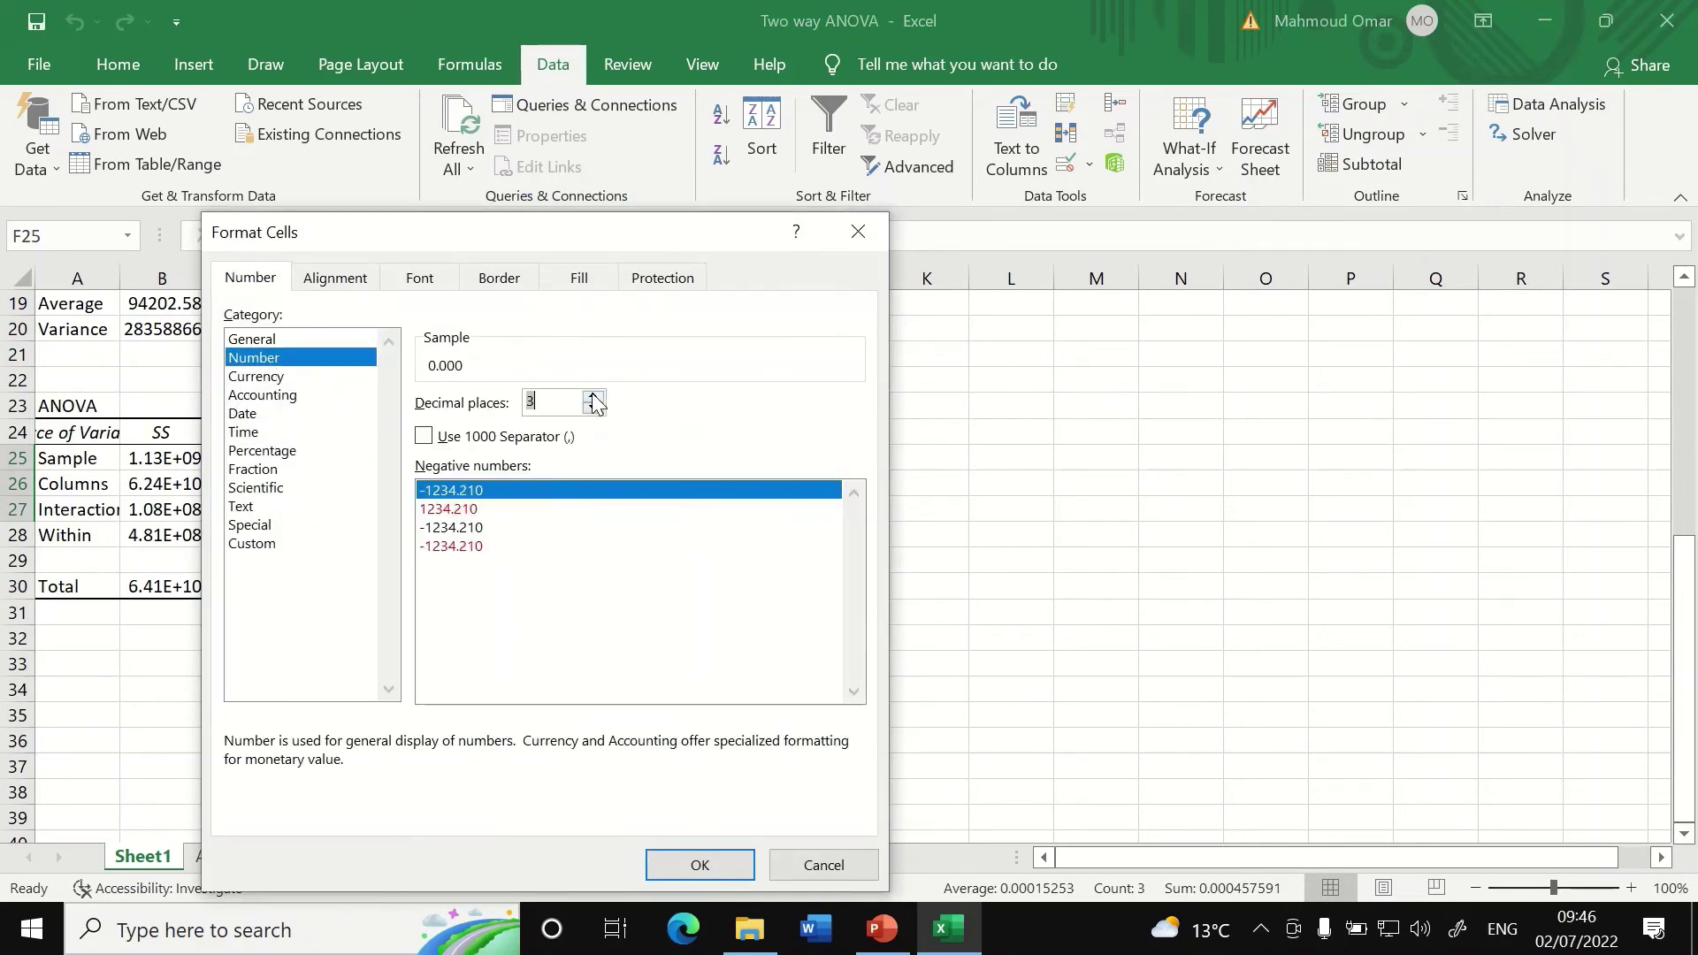
pyautogui.click(592, 395)
pyautogui.click(593, 395)
pyautogui.click(592, 409)
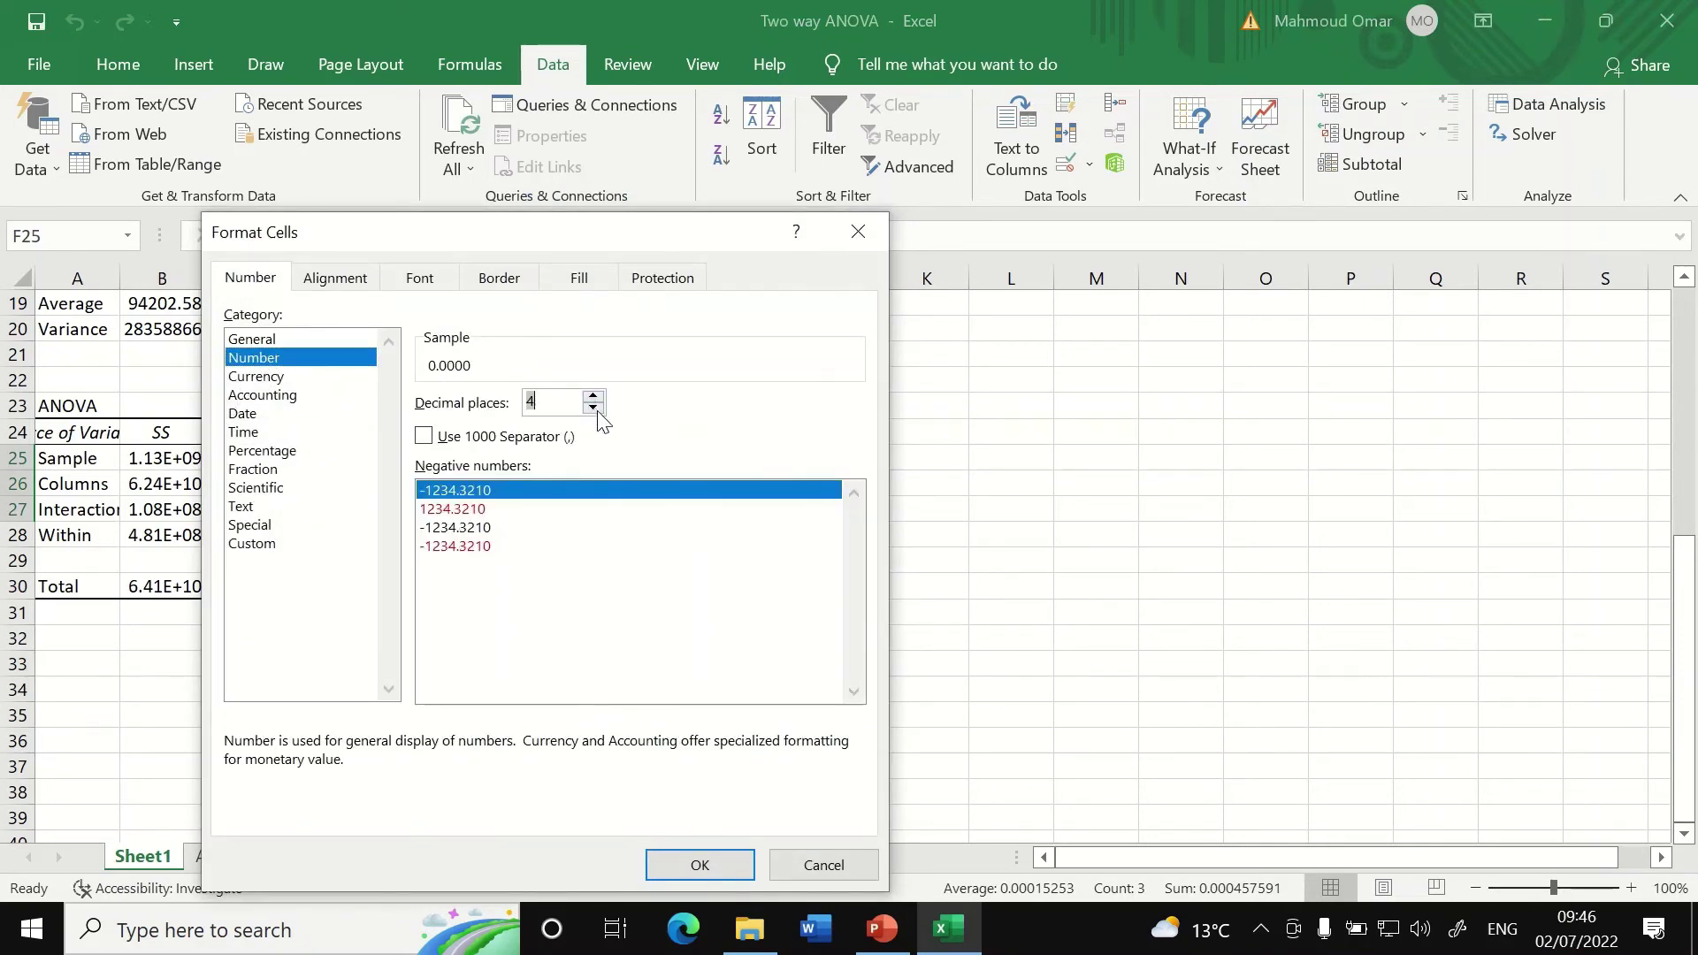
pyautogui.click(699, 865)
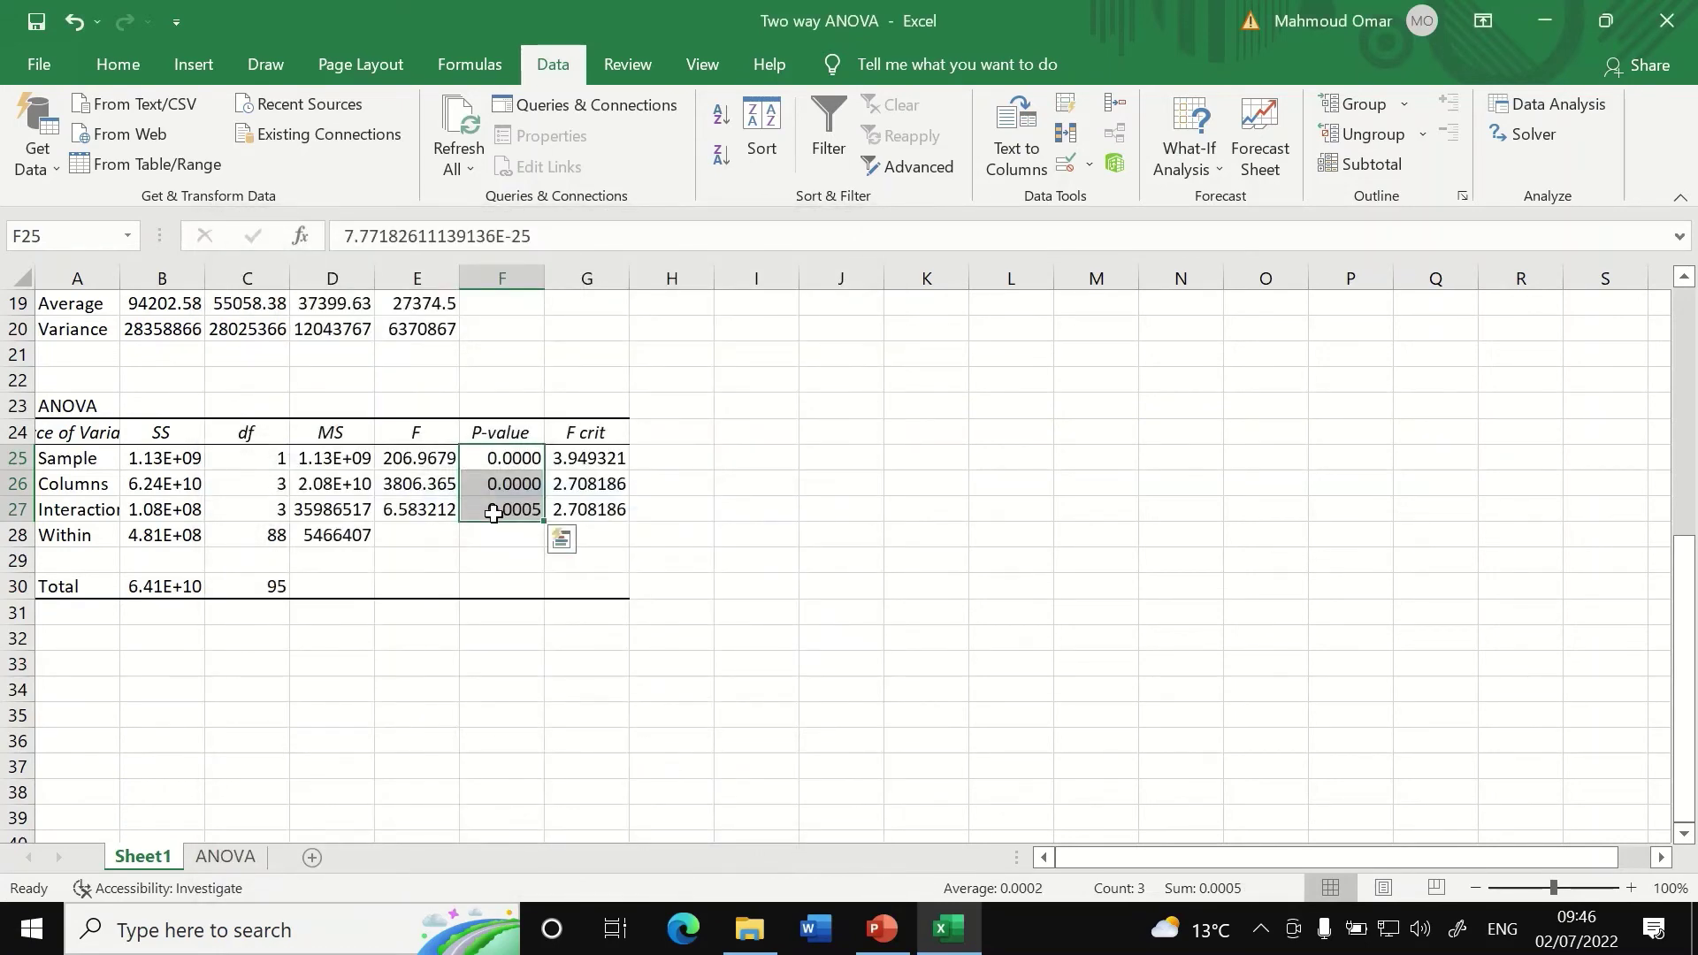
# - Inspect the Sample row's P-value and the Columns source of variation in the ANOVA table
pyautogui.click(489, 455)
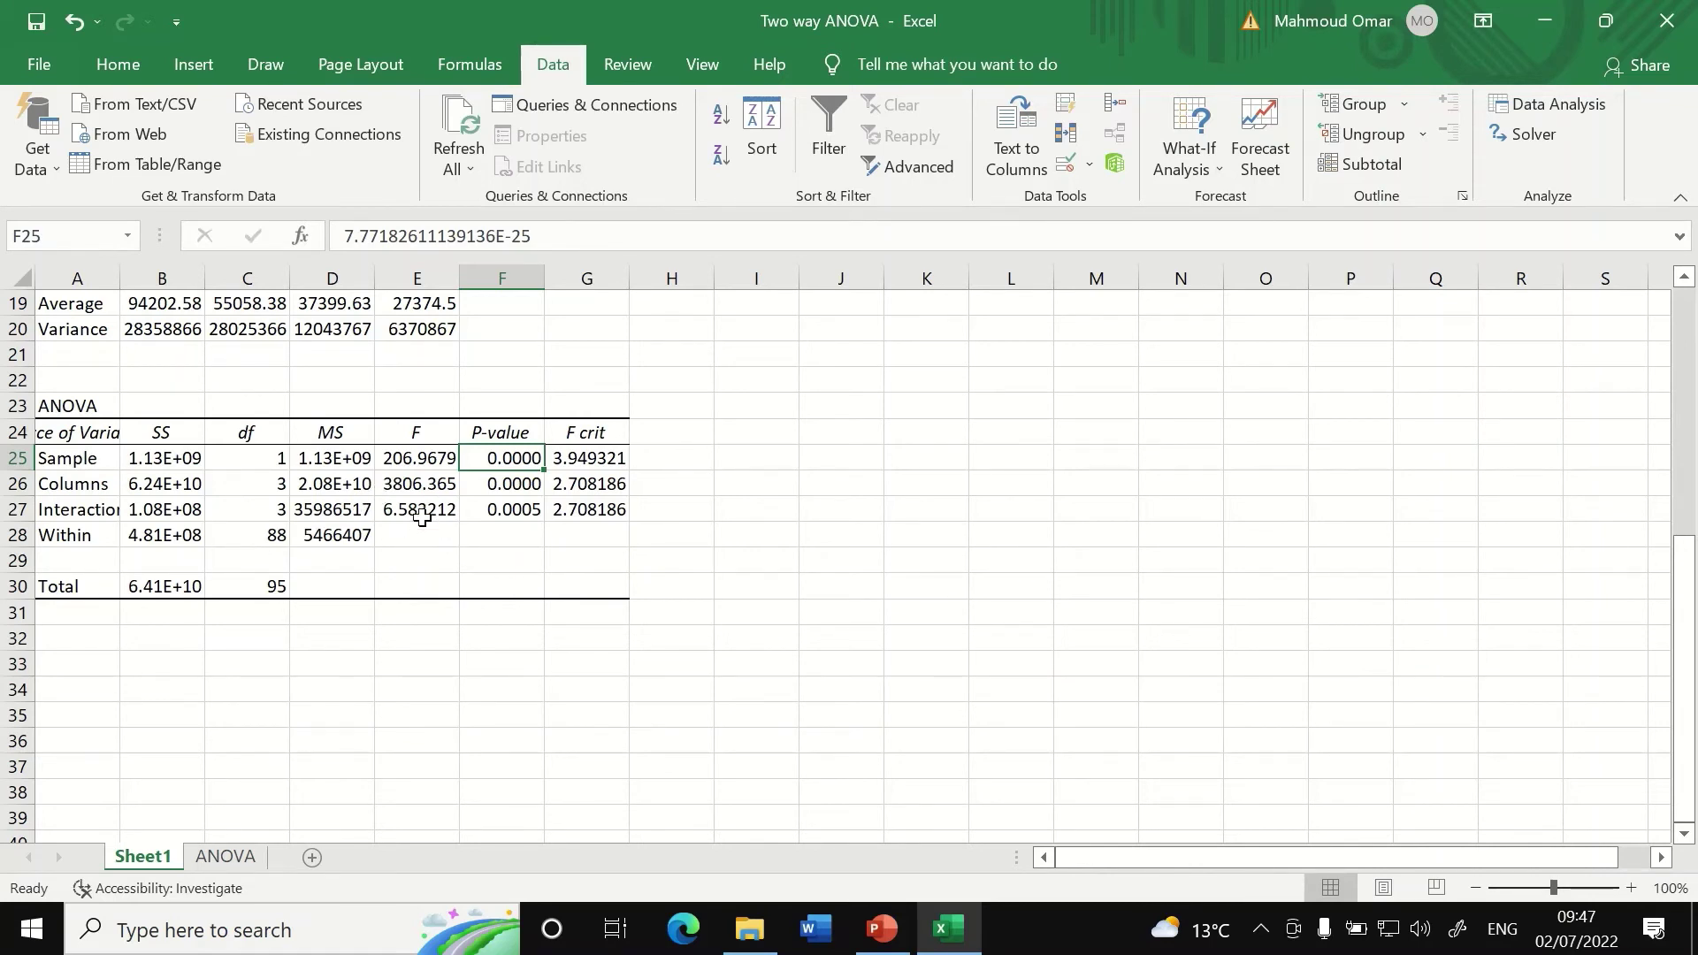
pyautogui.click(75, 483)
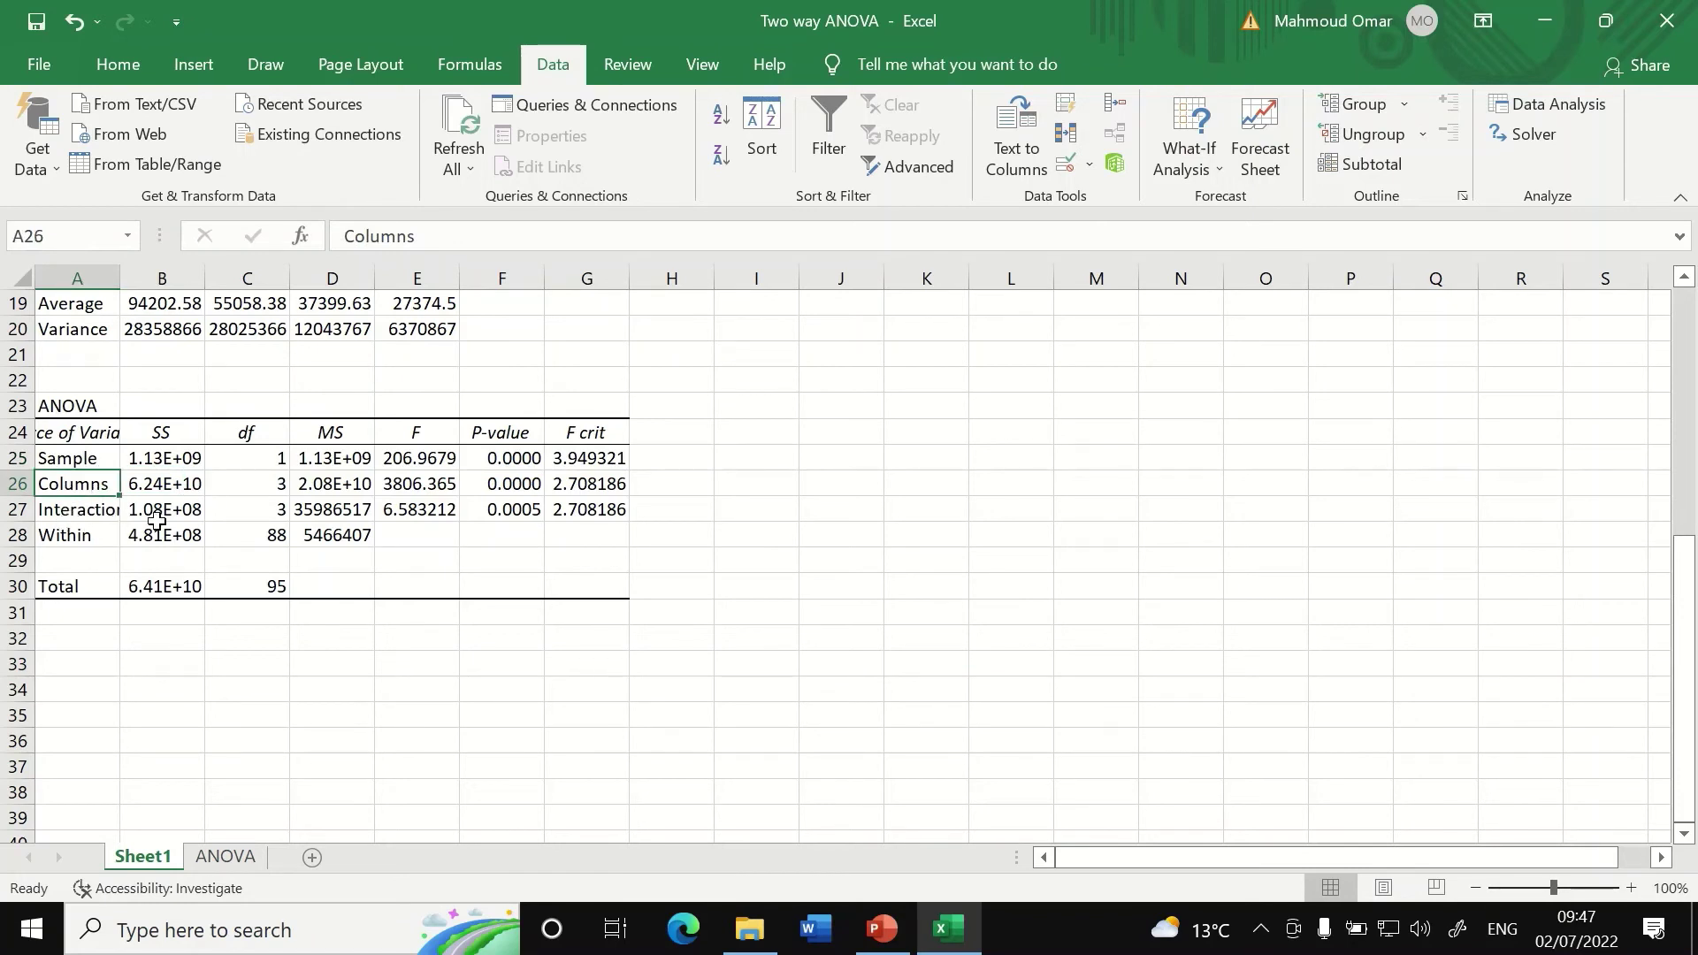